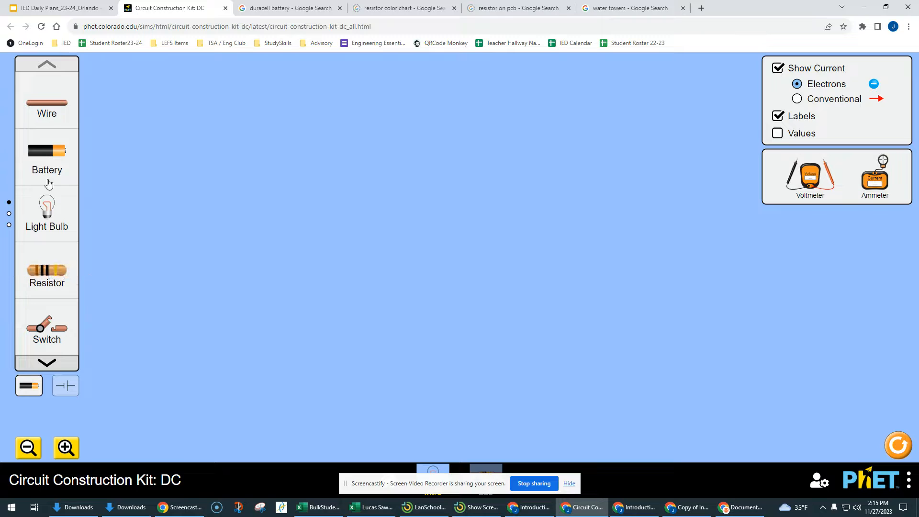
Step: Place a battery, two wires and a light bulb separately in the workspace, with the bulb above the battery
left_click_drag(49, 161, 415, 322)
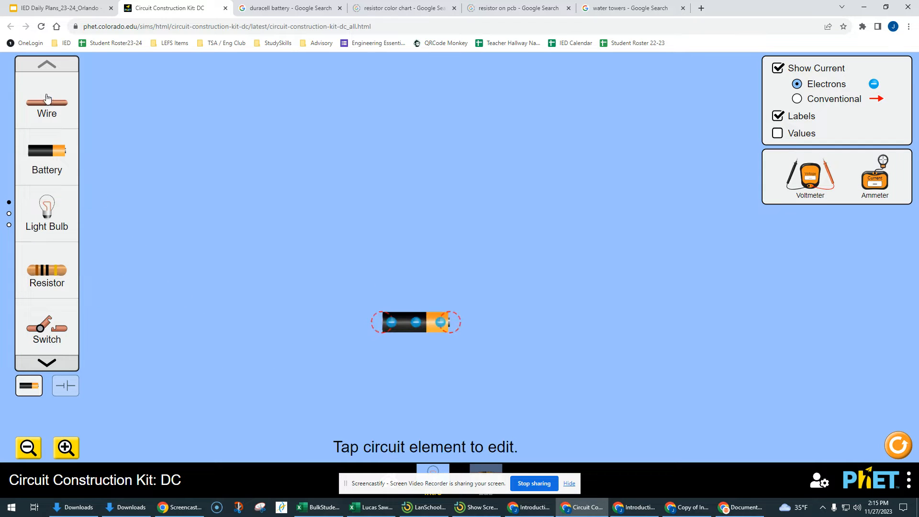
left_click_drag(46, 99, 352, 218)
left_click_drag(178, 213, 566, 242)
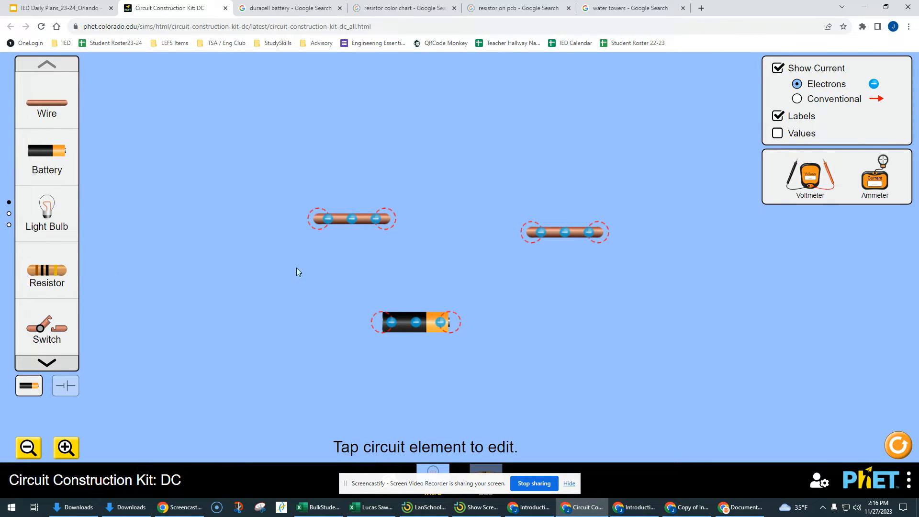
left_click_drag(388, 202, 324, 245)
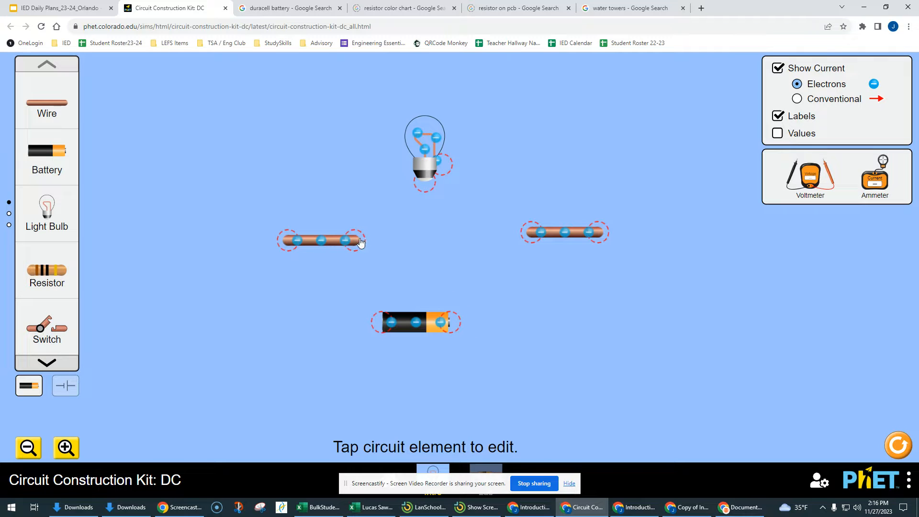
Step: Connect one wire to each end of the battery and point both free ends up toward the light bulb
left_click_drag(358, 241, 379, 321)
left_click_drag(287, 242, 383, 213)
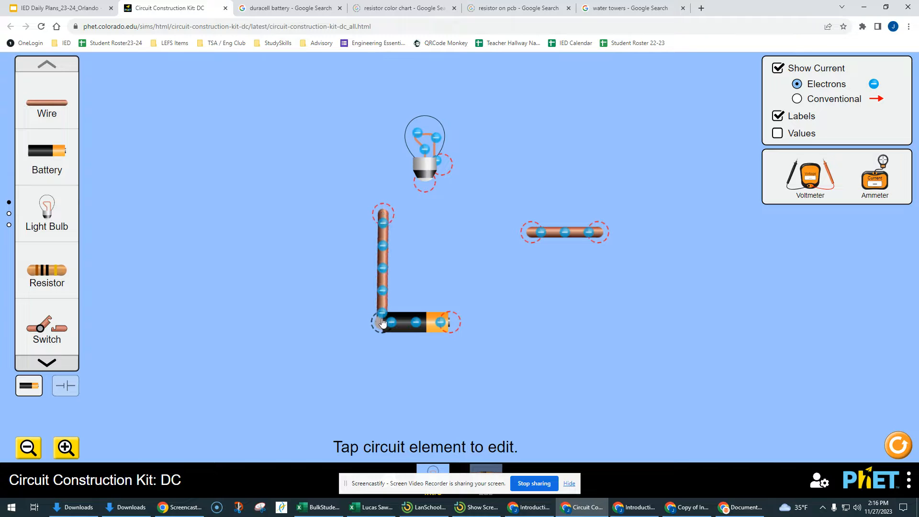
left_click_drag(527, 226, 461, 313)
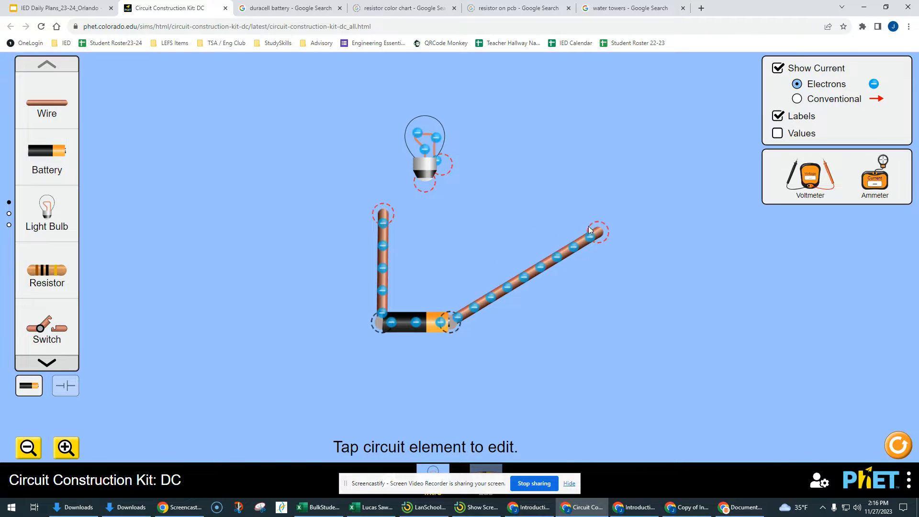
left_click_drag(590, 228, 467, 213)
Step: Close the circuit by connecting the battery's wires to the light bulb's base and side contacts
left_click_drag(435, 163, 426, 177)
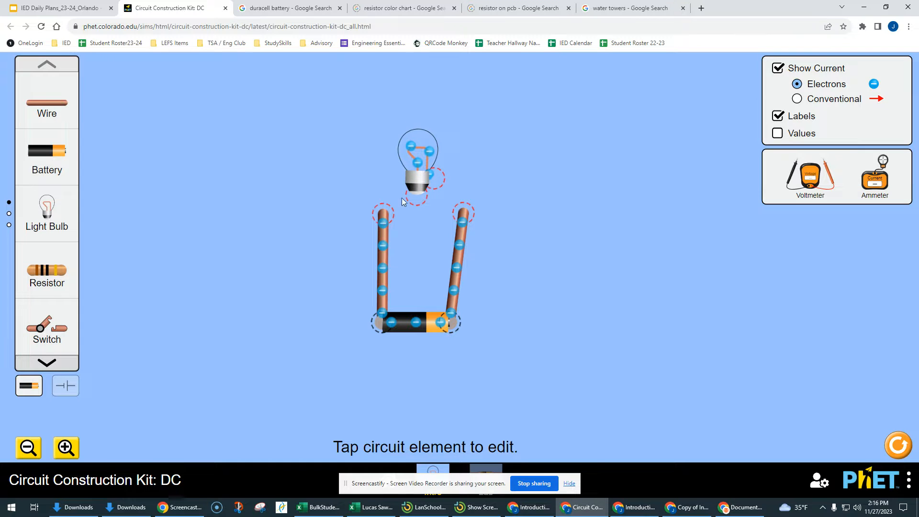
left_click_drag(390, 218, 395, 224)
left_click_drag(463, 213, 451, 212)
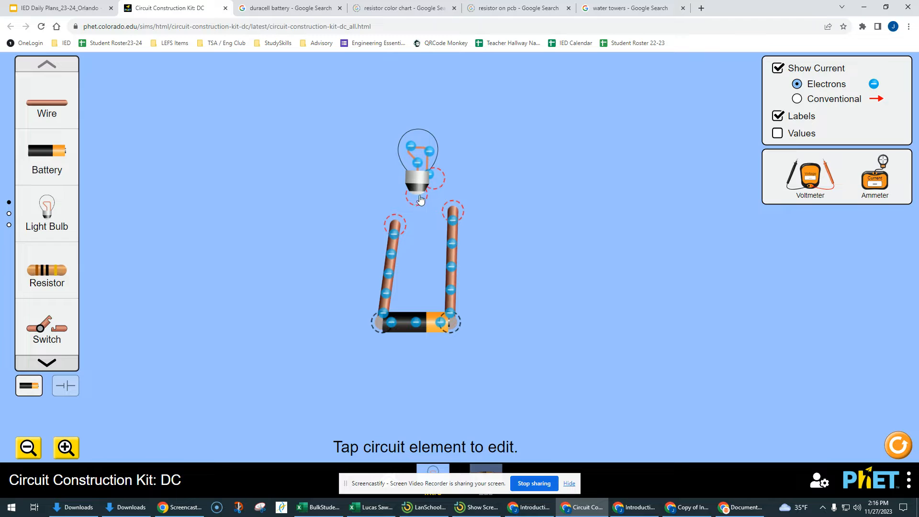
left_click_drag(422, 190, 409, 187)
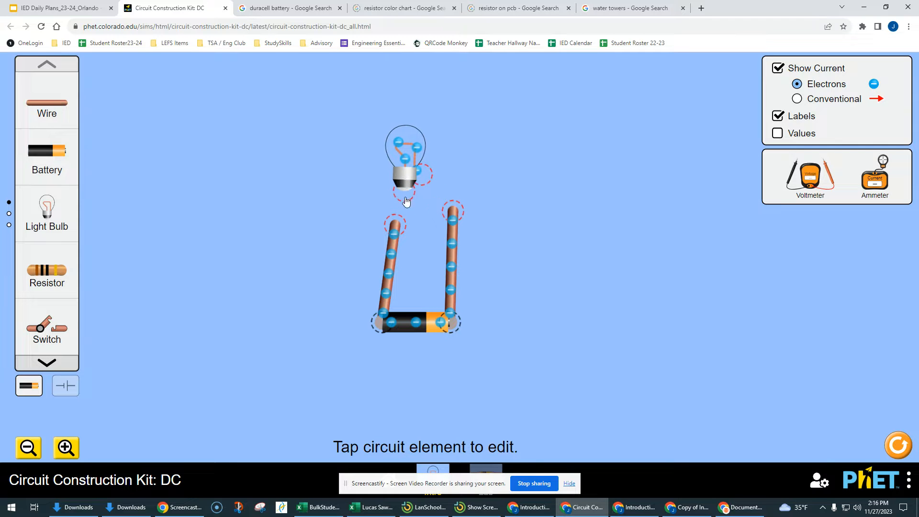
left_click_drag(395, 225, 424, 177)
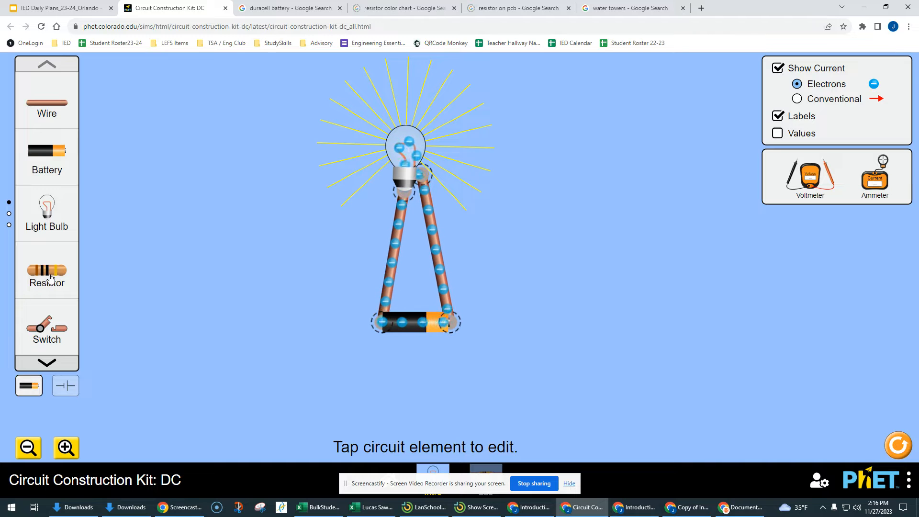
Step: Show the circuit as schematic symbols and place a loose resistor and an open switch beside it
left_click(64, 388)
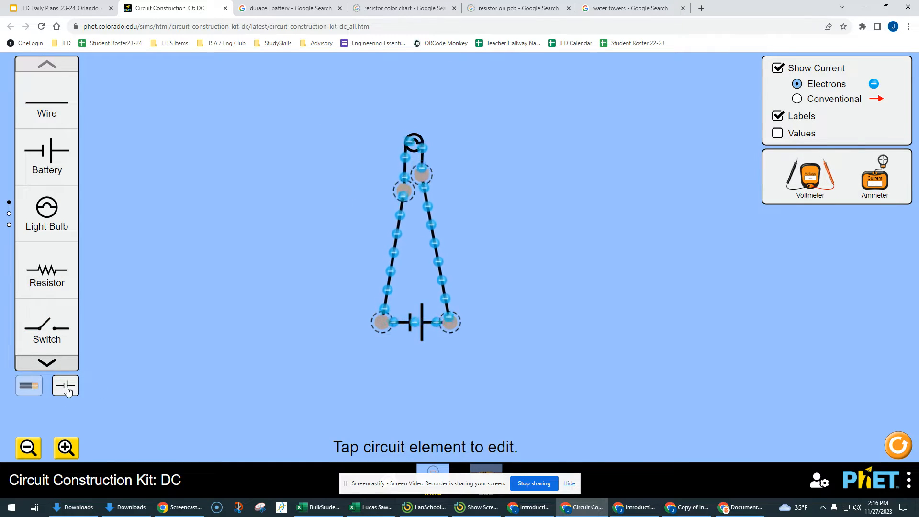
left_click_drag(72, 277, 217, 236)
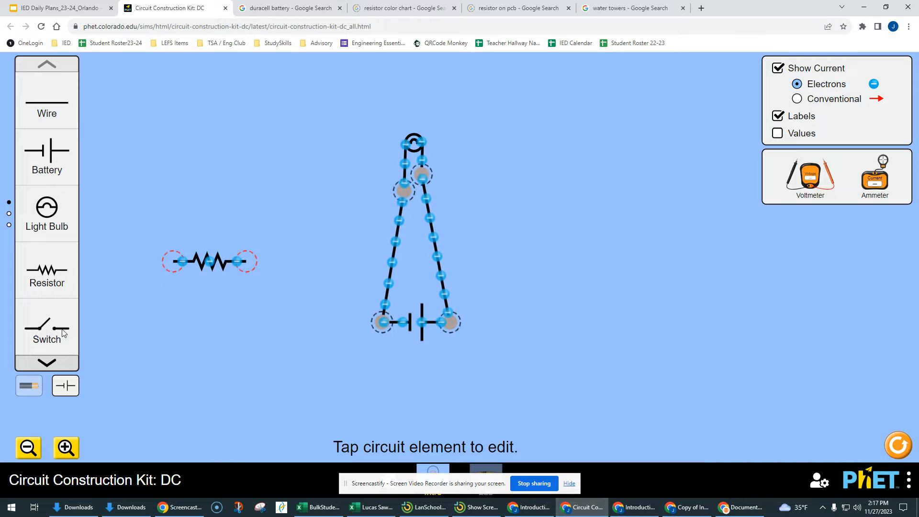
left_click_drag(174, 315, 202, 307)
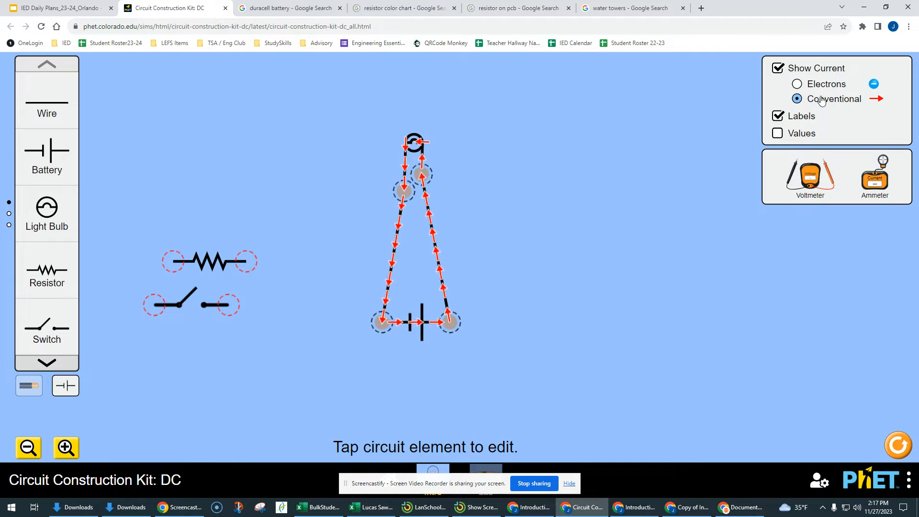
Step: Display the current as electrons with labels and values shown, and return the circuit to lifelike components
left_click(798, 85)
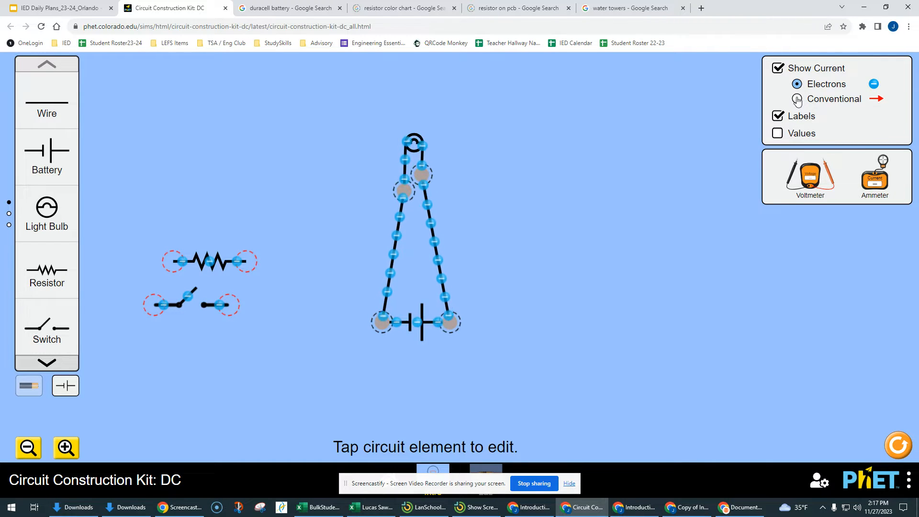
left_click(778, 116)
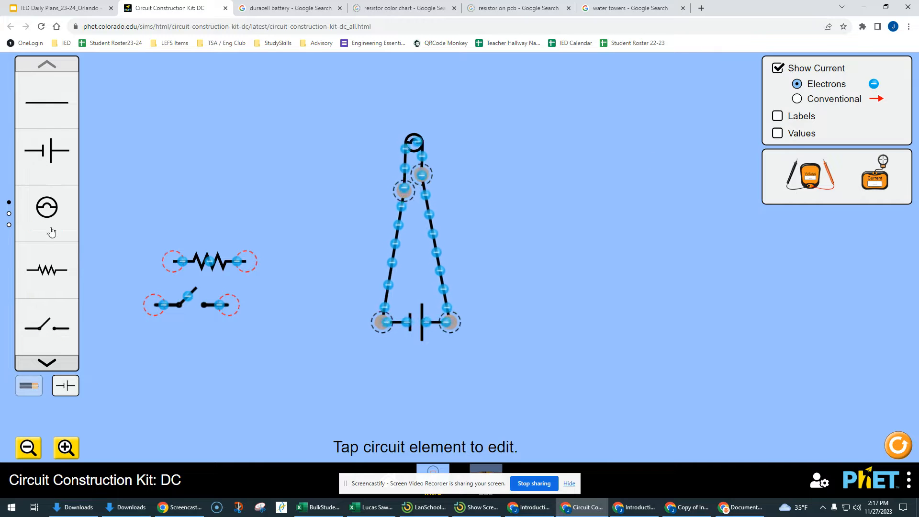
left_click(778, 116)
left_click(778, 133)
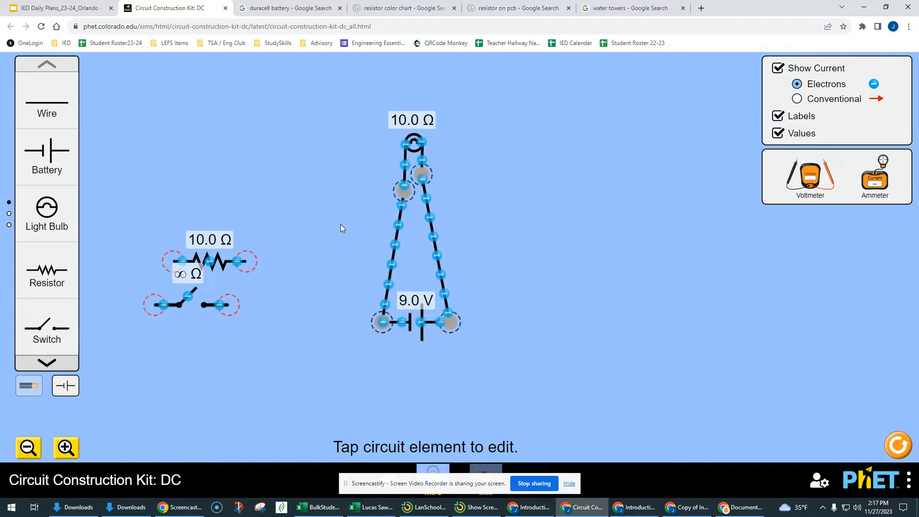
left_click(29, 385)
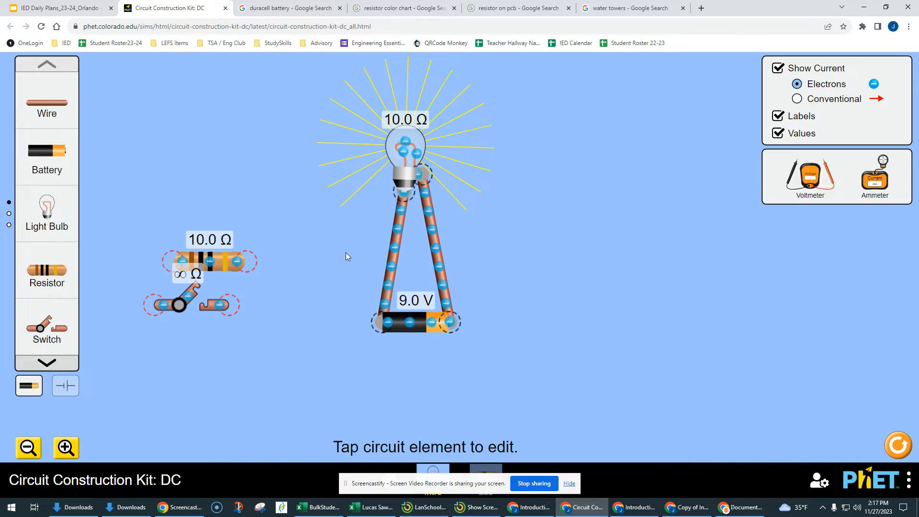
Step: Remove the loose resistor and switch from the workspace
left_click(215, 265)
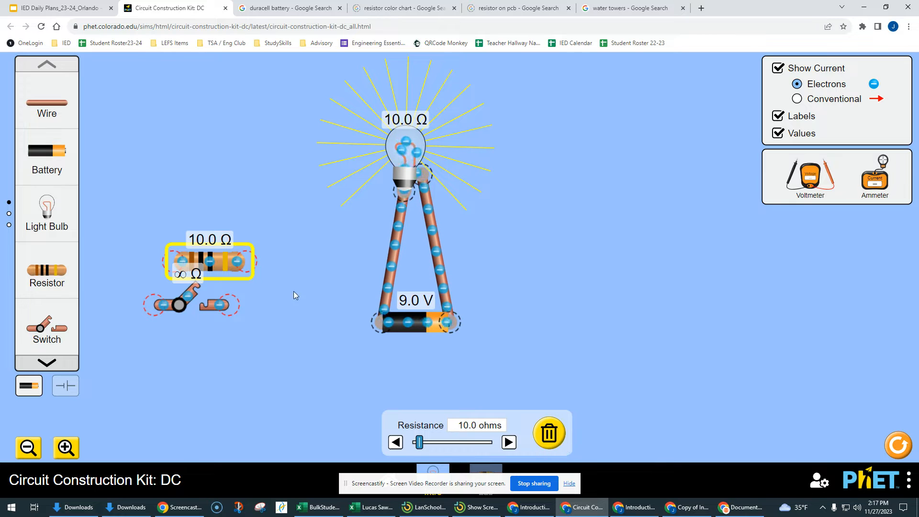
left_click_drag(219, 266, 72, 242)
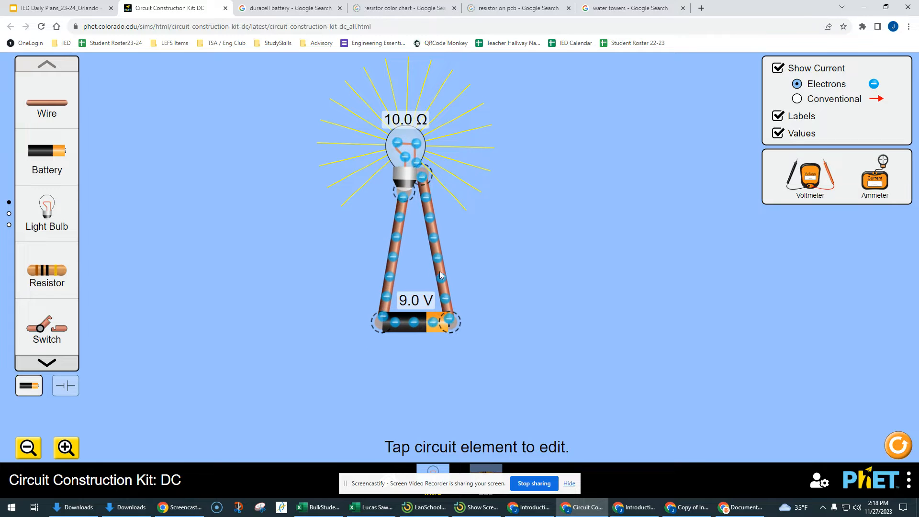
left_click_drag(876, 177, 824, 193)
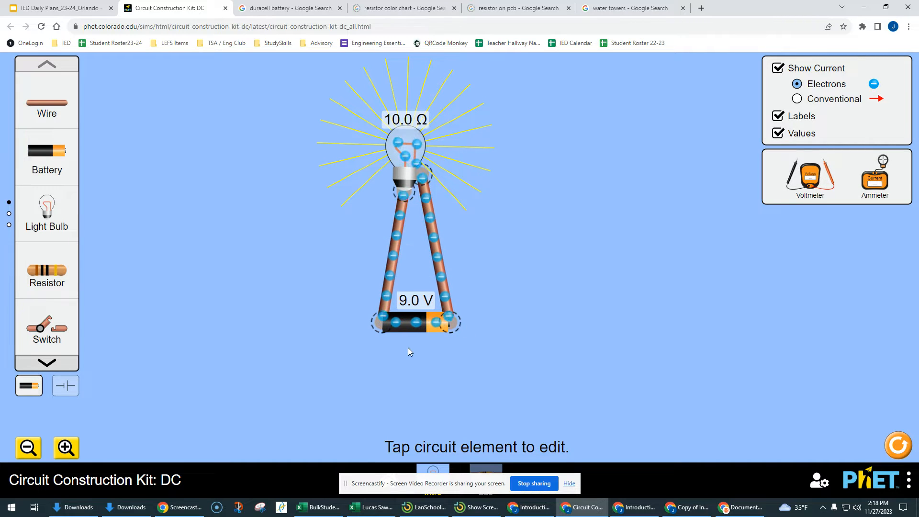
Step: Move the battery lower in the circuit, and look at the Duracell battery image results before returning to the simulation
left_click_drag(423, 331, 416, 362)
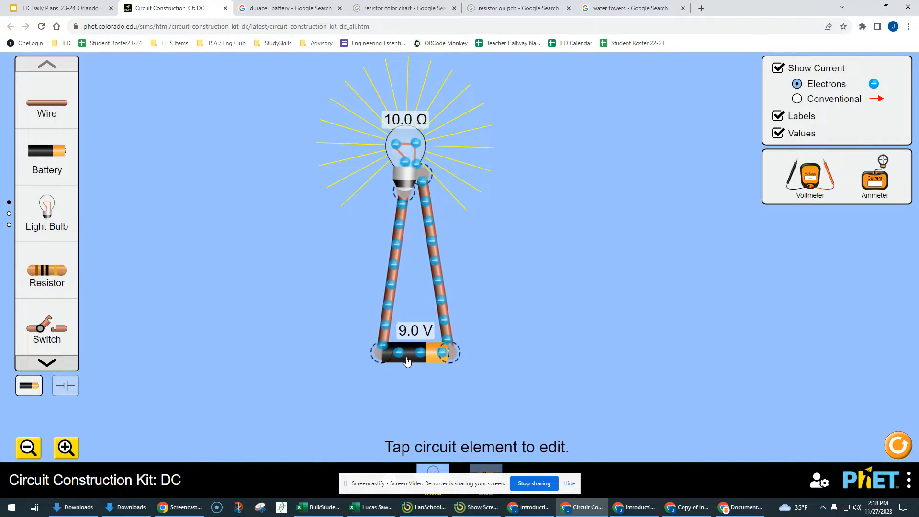
left_click(285, 10)
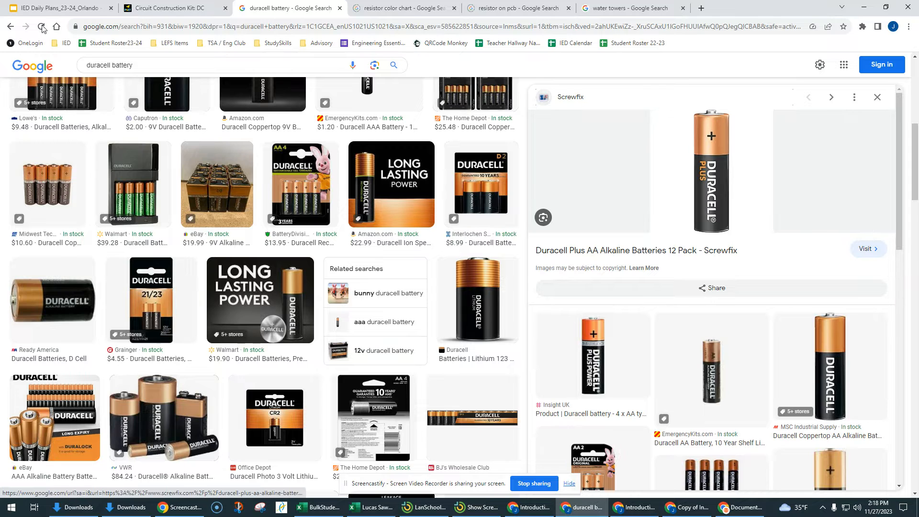
left_click(173, 10)
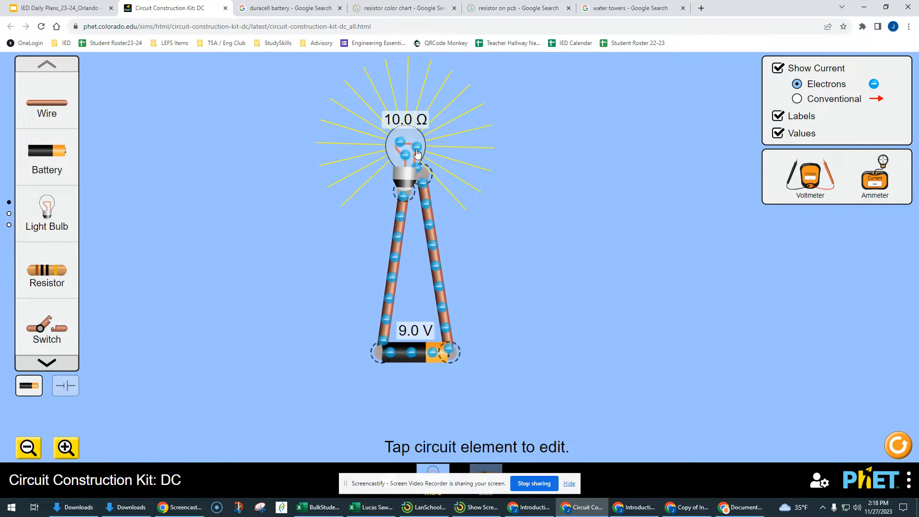
Step: Try the light bulb at 73 and 15 ohms, and set its resistance to 13 ohms
left_click(407, 123)
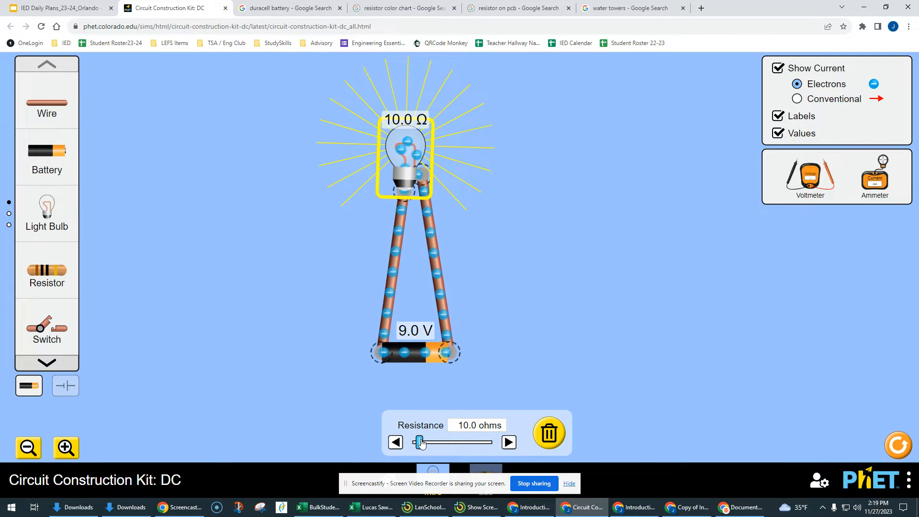
left_click_drag(420, 442, 433, 443)
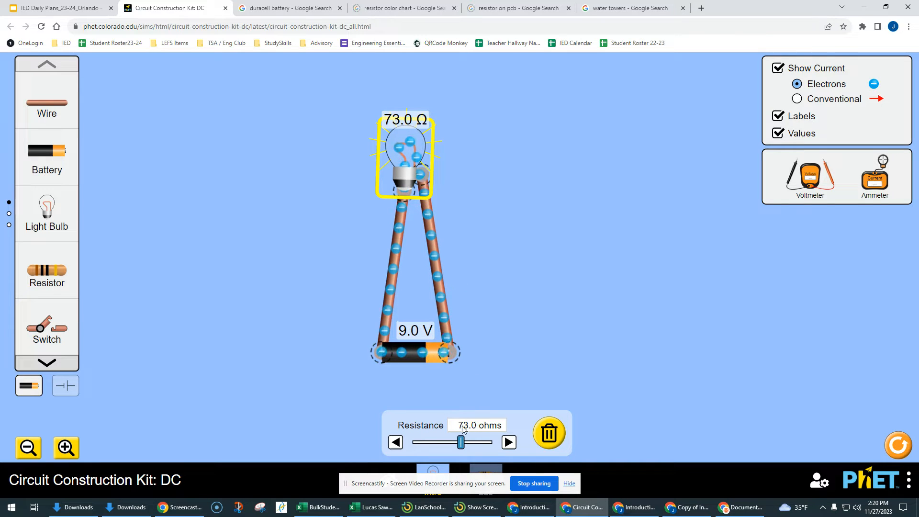
mouse_move(433, 443)
left_mouse_down()
mouse_move(426, 442)
mouse_move(447, 444)
mouse_move(422, 443)
left_mouse_up()
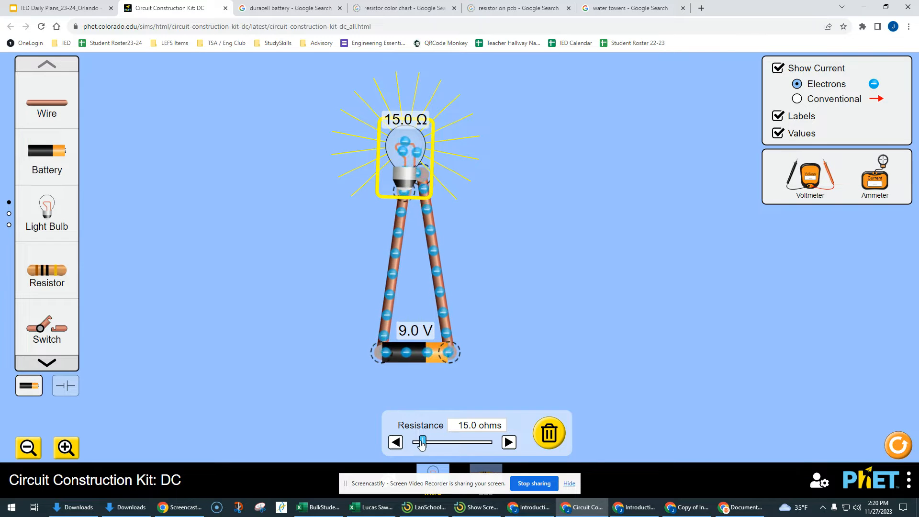
left_click_drag(418, 438, 417, 437)
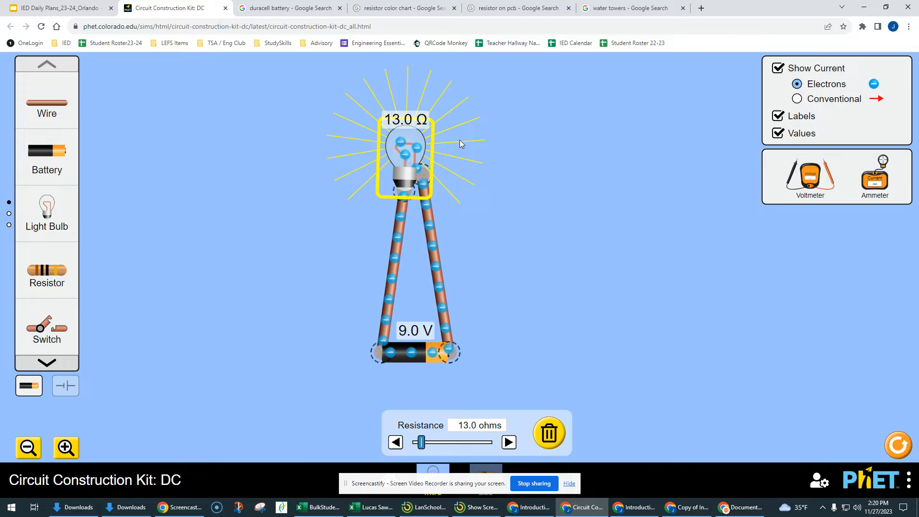
Step: Try the battery at 43, 82 and 35 volts, and set its voltage back to 9 volts
left_click(421, 357)
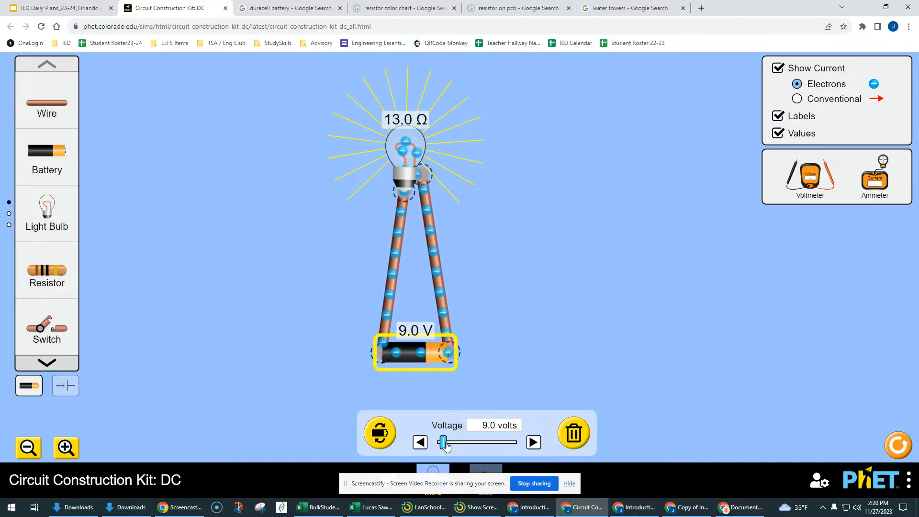
left_click_drag(446, 445, 468, 443)
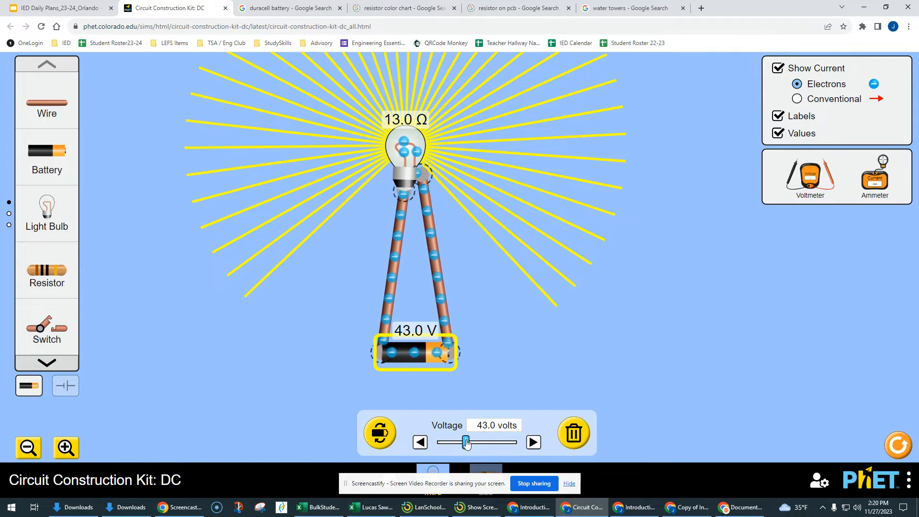
left_click_drag(467, 444, 491, 443)
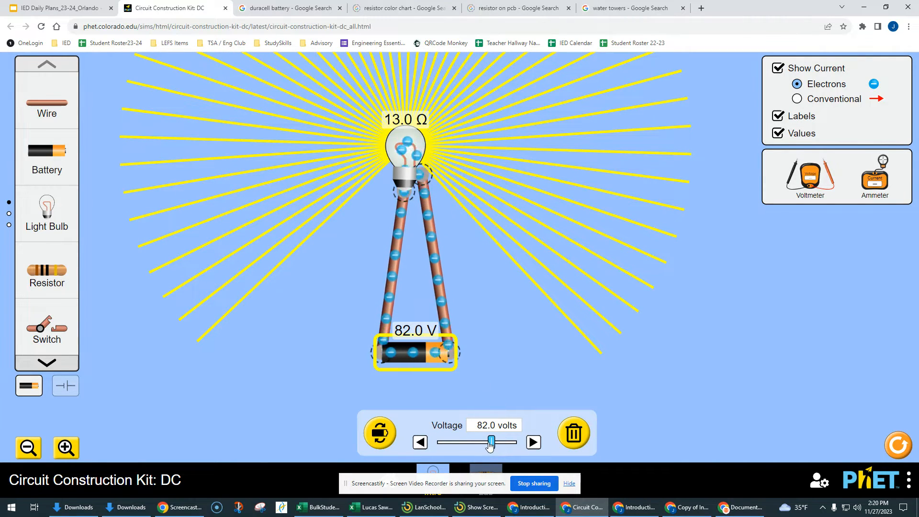
left_click_drag(491, 444, 459, 444)
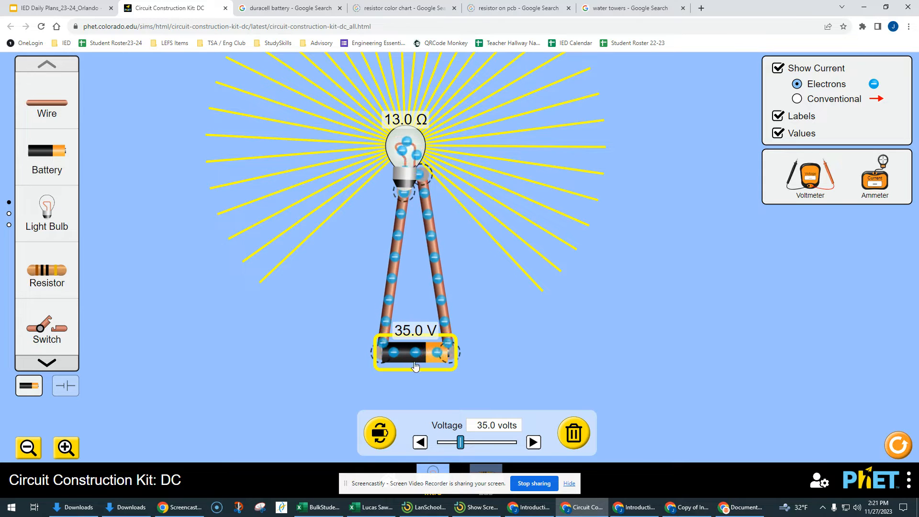
left_click_drag(413, 359, 414, 365)
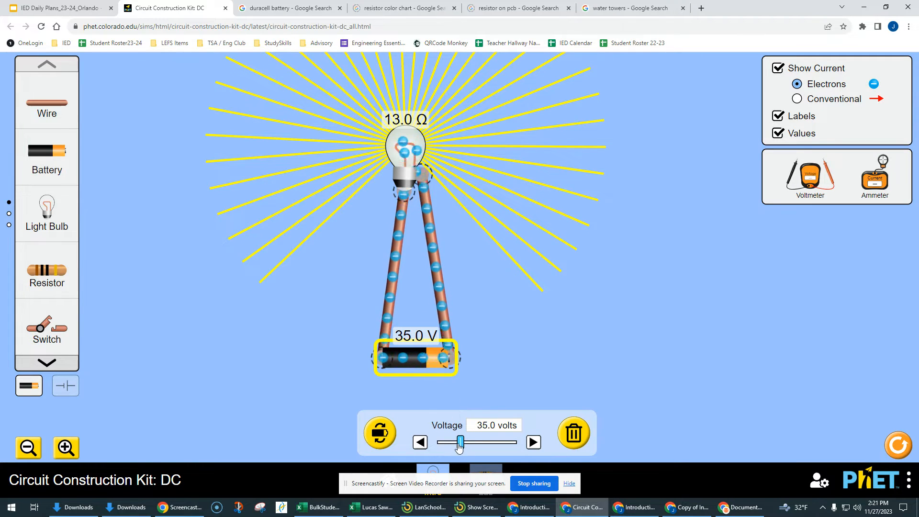
left_click_drag(461, 442, 442, 445)
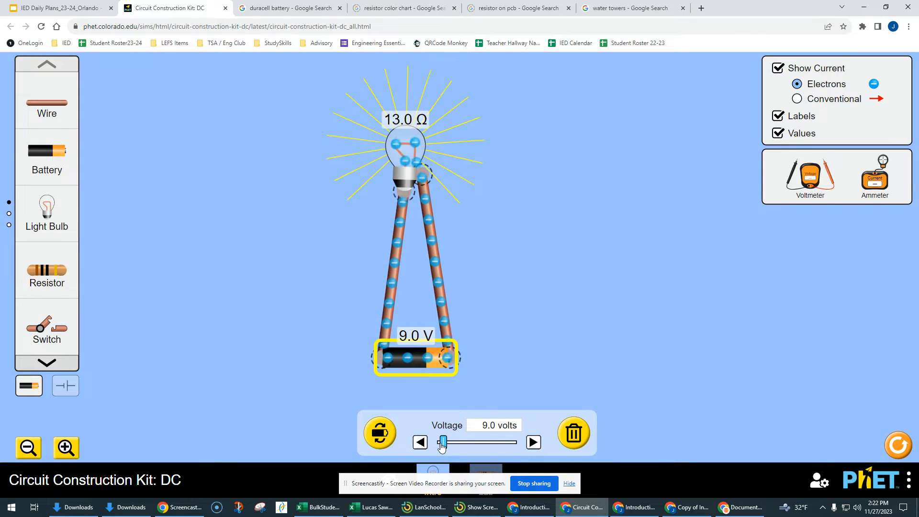
Step: Move the light bulb slightly closer to the battery and check the resistance and voltage settings of both
left_click_drag(408, 159, 407, 182)
left_click(408, 172)
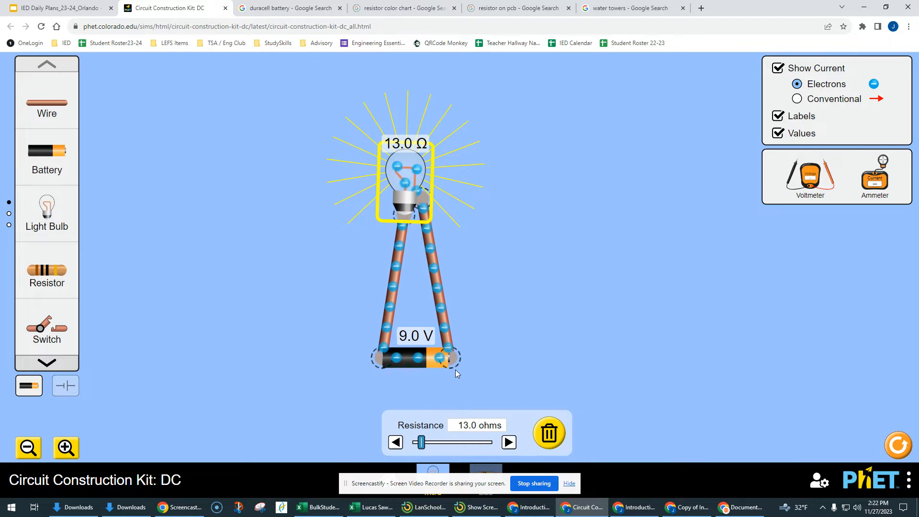
left_click(422, 366)
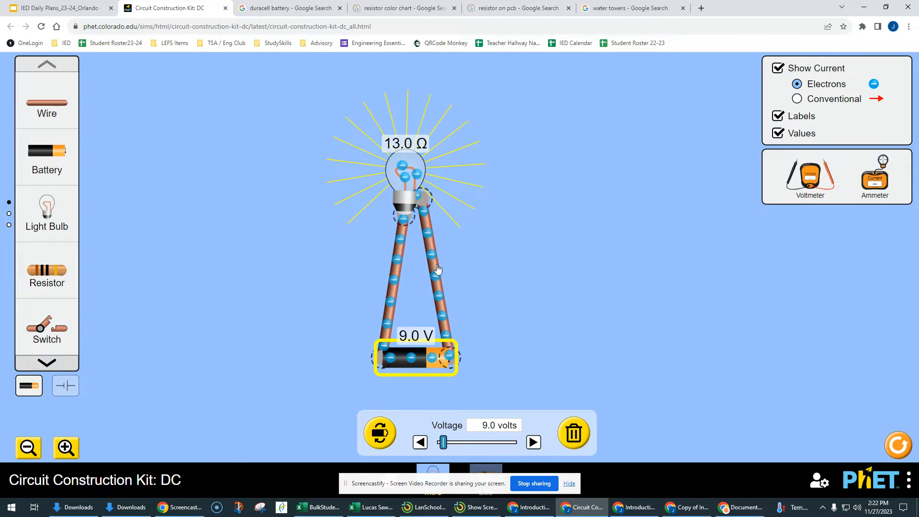
Step: Place the ammeter beside the circuit and measure the current in the wire joining the battery's positive end to the light bulb
left_click_drag(872, 185, 650, 343)
left_click_drag(676, 287, 543, 292)
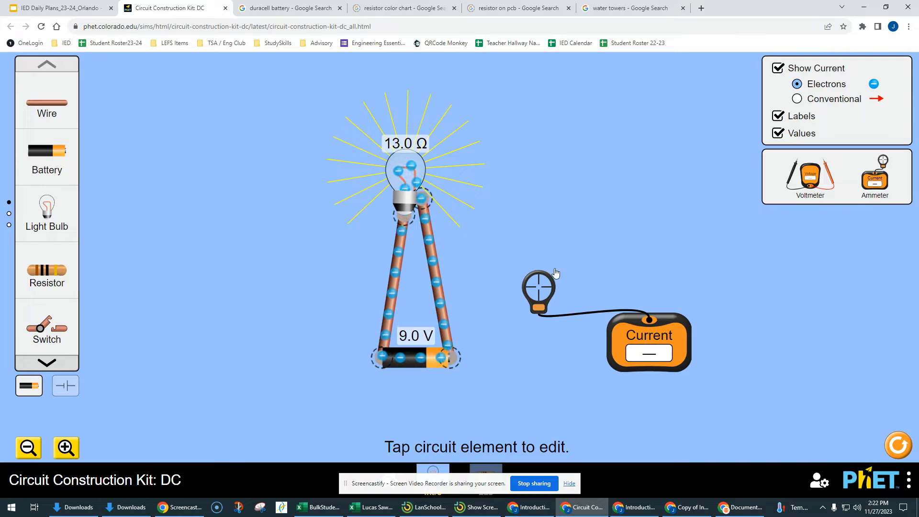
left_click_drag(546, 288, 548, 280)
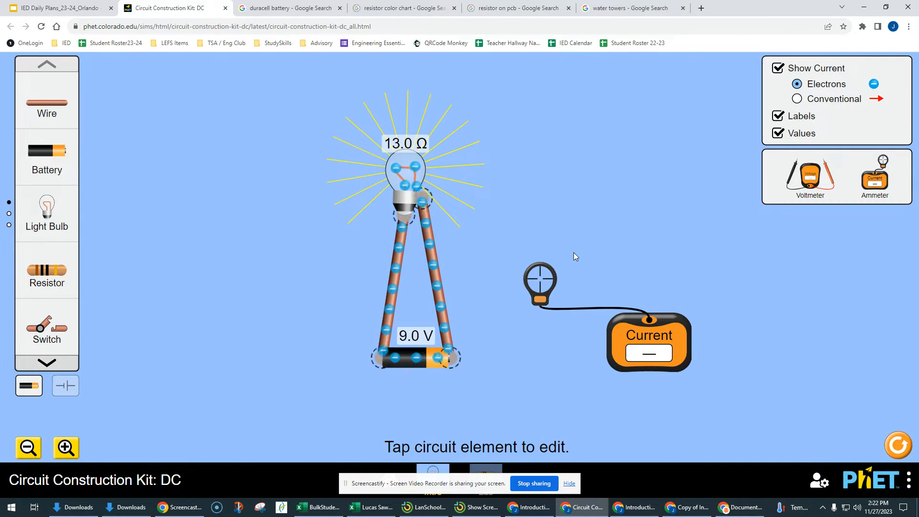
left_click_drag(540, 284, 440, 295)
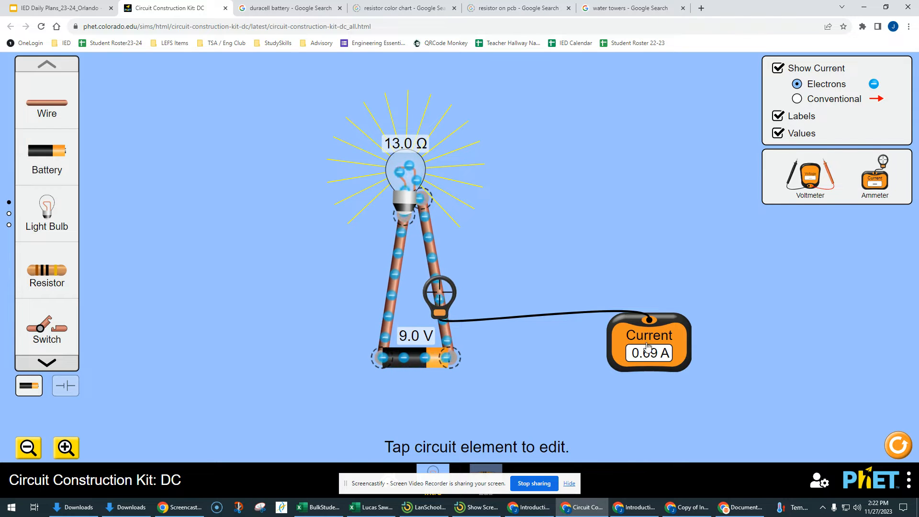
left_click_drag(648, 345, 649, 357)
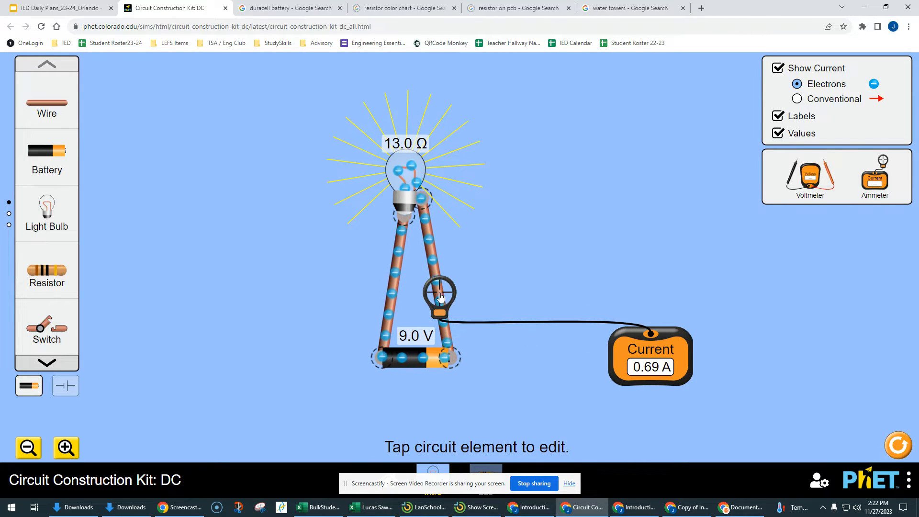
Step: Set the light bulb's resistance to 10 ohms with the ammeter probe still on the wire
left_click(416, 185)
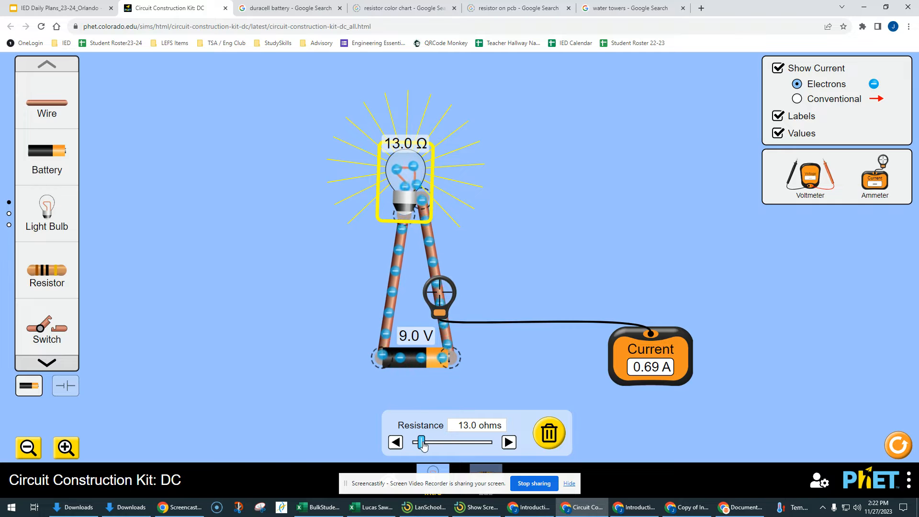
left_click_drag(423, 445, 420, 444)
left_click(507, 239)
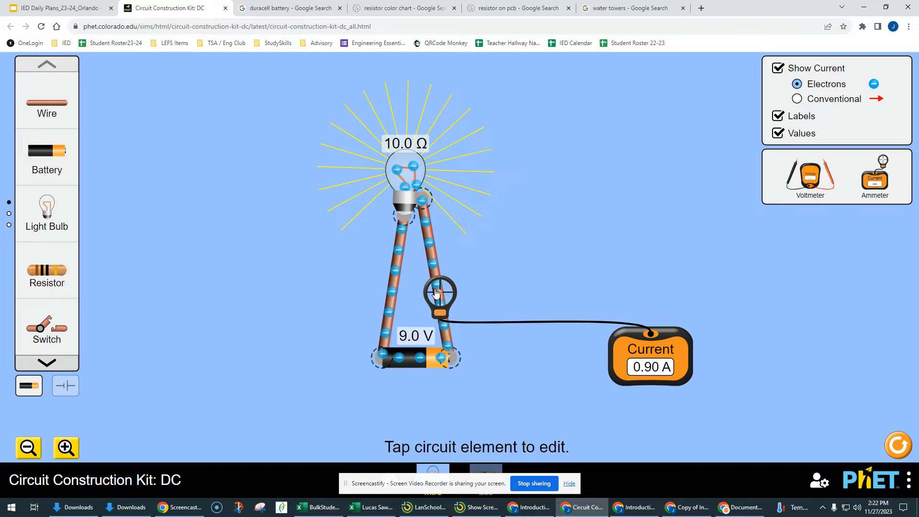
Step: Measure the current higher up the same wire, closer to the light bulb, and put the ammeter away
left_click_drag(435, 293, 429, 244)
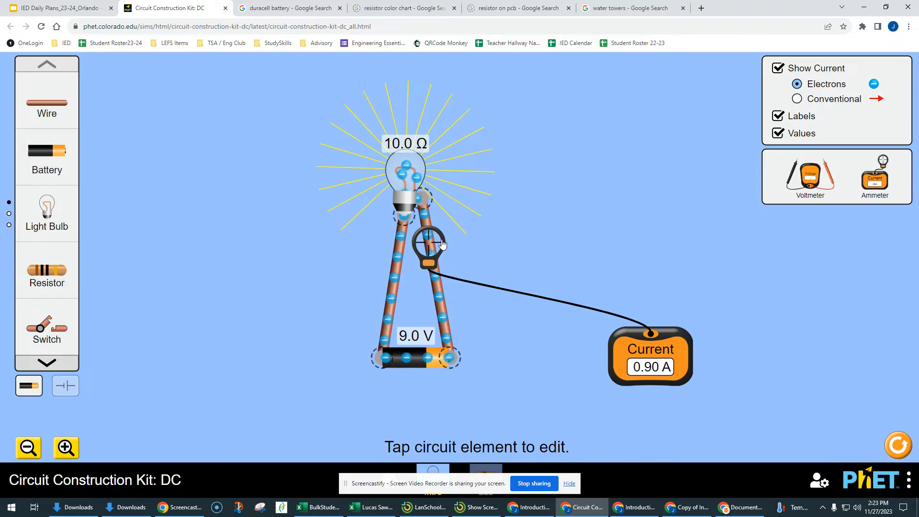
left_click_drag(435, 247, 620, 260)
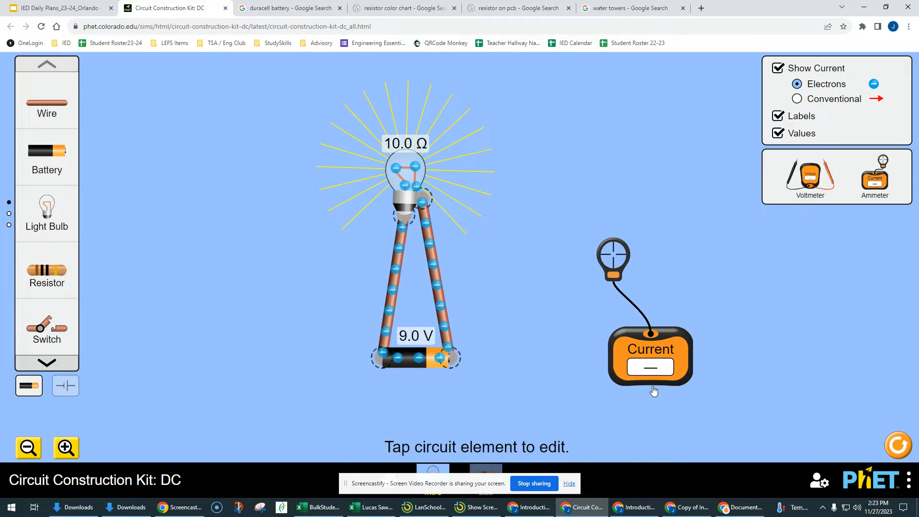
left_click_drag(656, 387, 799, 189)
Step: Cut both wire junctions at the light bulb to detach it from the circuit
left_click(404, 216)
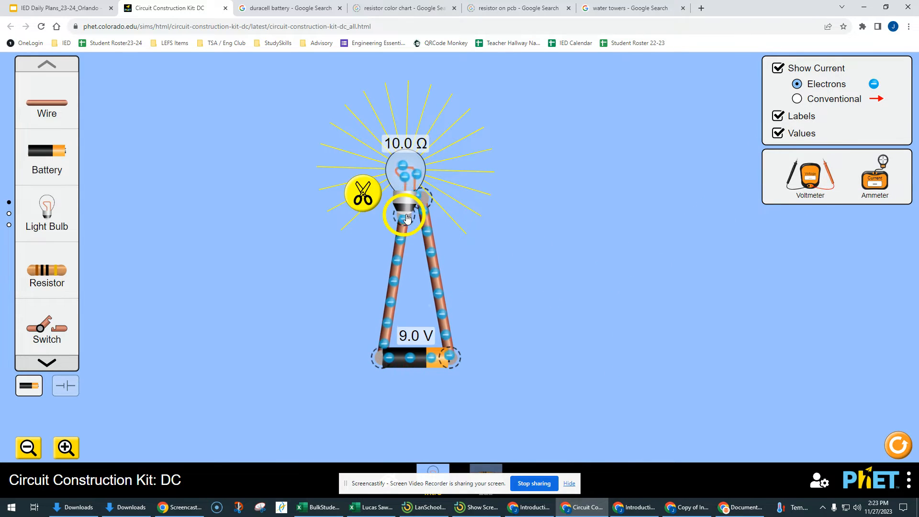
left_click(379, 199)
left_click(437, 181)
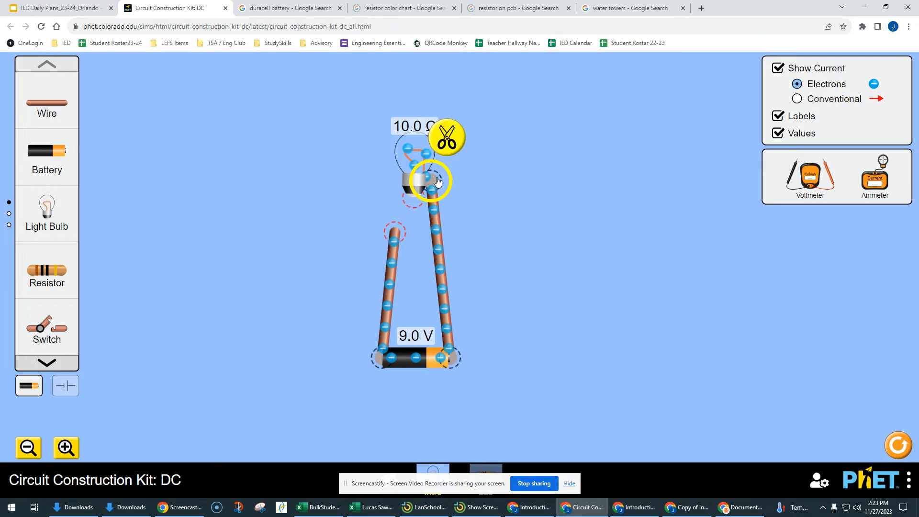
left_click(448, 138)
Step: Lay the two wires out horizontally on either side of the battery and move the loose bulb above the battery's left wire
left_click_drag(398, 241, 241, 359)
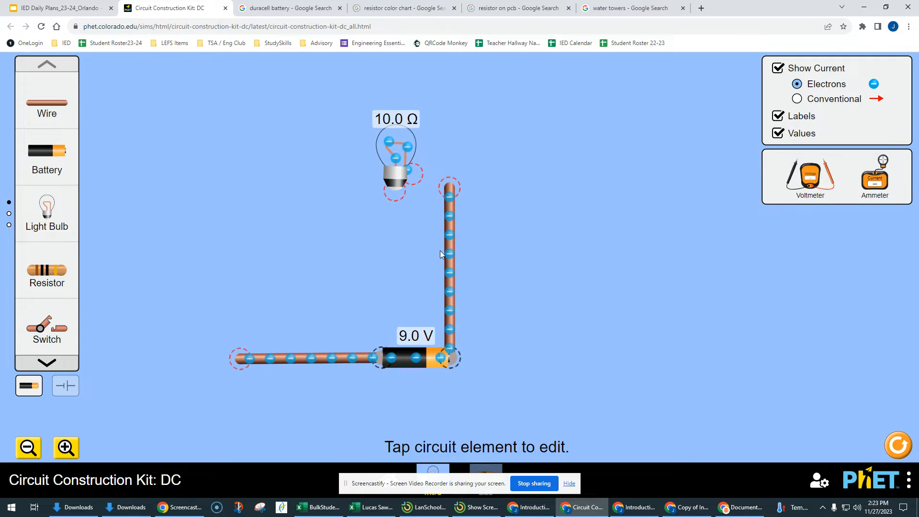
left_click_drag(450, 189, 650, 358)
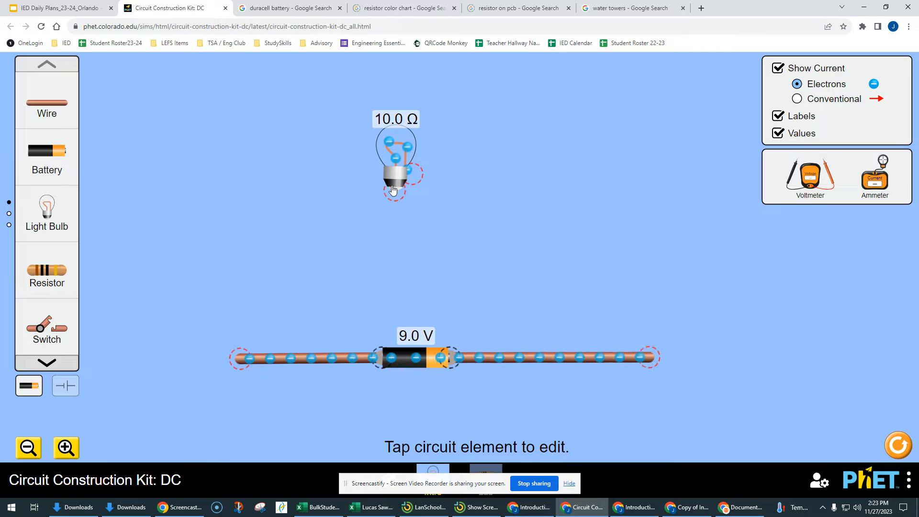
left_click_drag(397, 174, 311, 217)
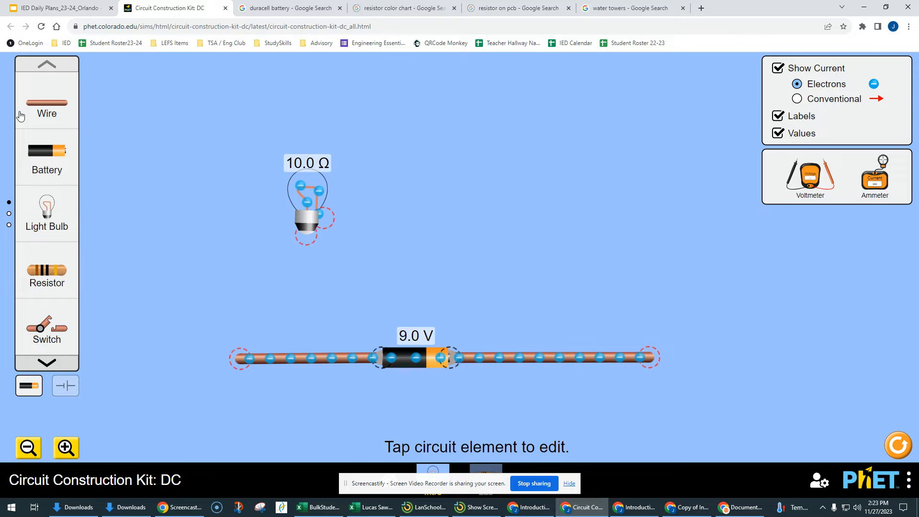
Step: Add two more light bulbs in a row to the right of the first bulb, above the battery
left_click_drag(53, 213, 593, 238)
left_click_drag(424, 223, 432, 218)
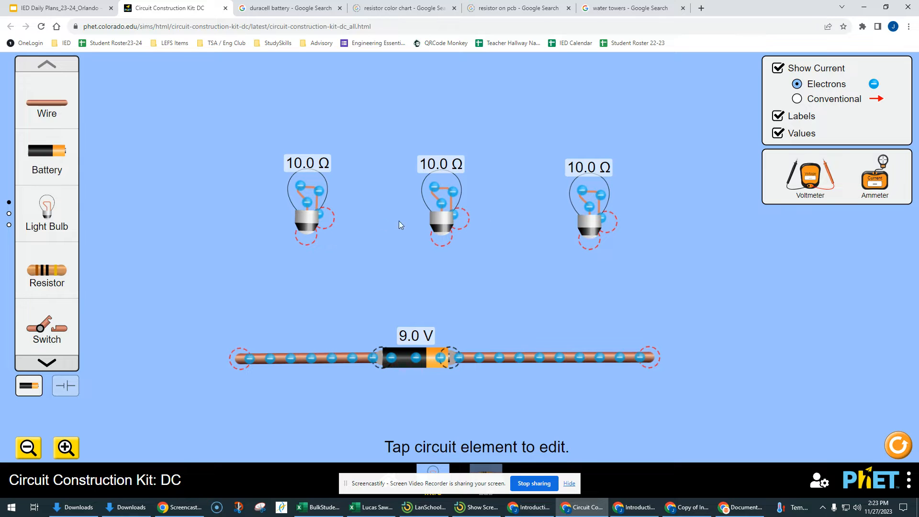
left_click(299, 224)
left_click(205, 257)
Step: Add wires linking the battery's left wire up to the first bulb's base, and the first bulb to the second
left_click_drag(66, 112, 240, 236)
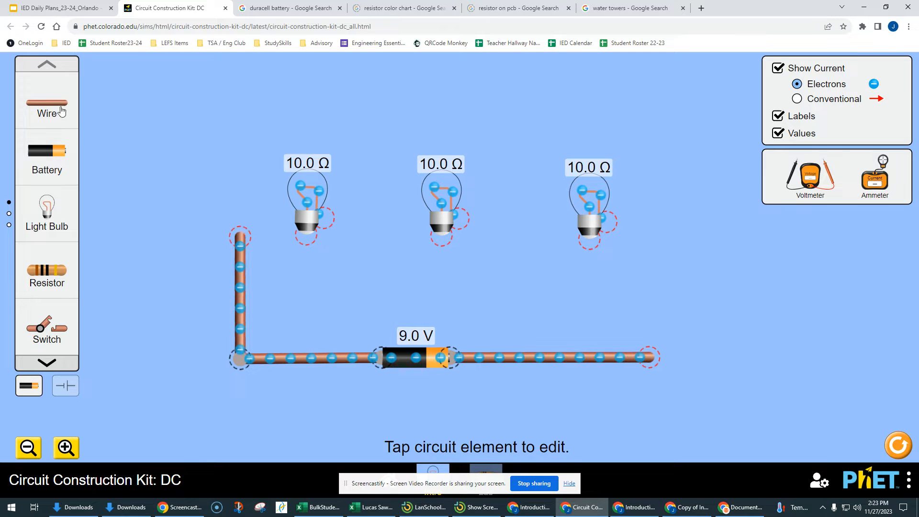
left_click_drag(61, 111, 291, 238)
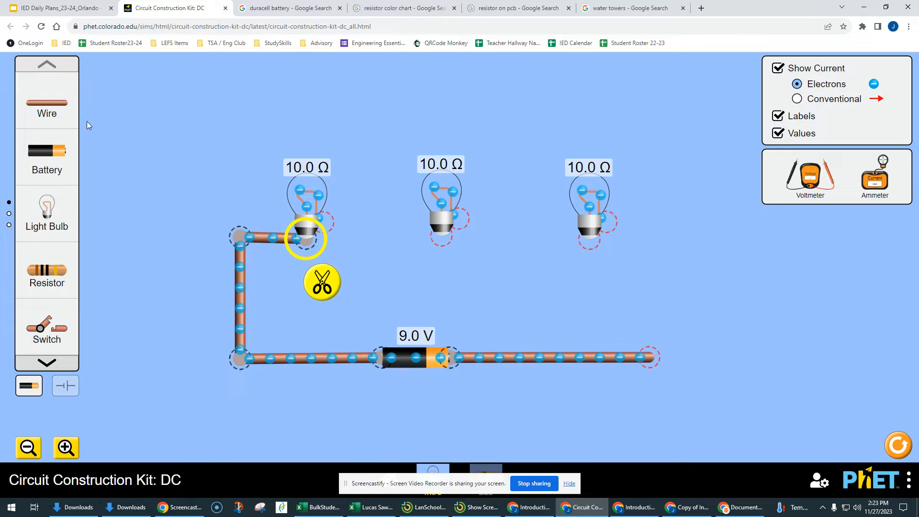
left_click_drag(52, 104, 448, 207)
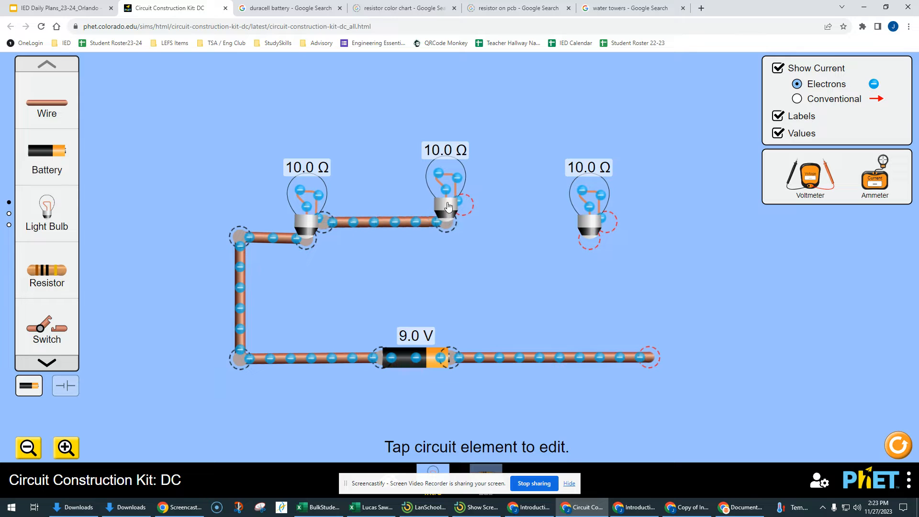
Step: Wire the second bulb to the third and the third to the battery's right wire to close the series loop, raising the third bulb
left_click_drag(39, 109, 572, 248)
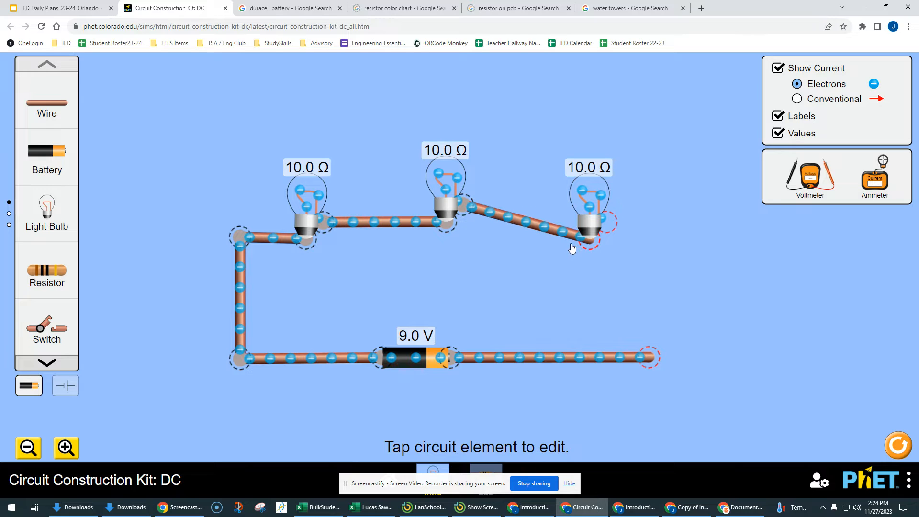
left_click_drag(321, 111, 659, 229)
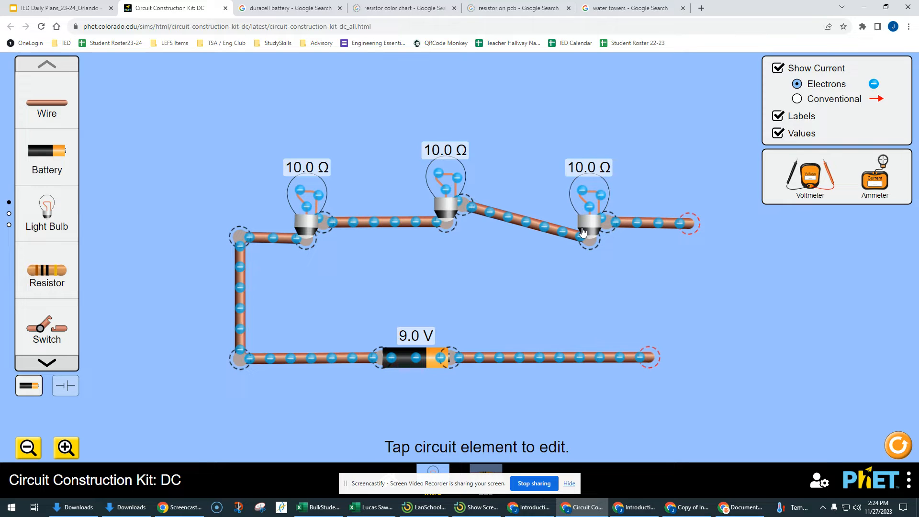
left_click_drag(690, 223, 649, 357)
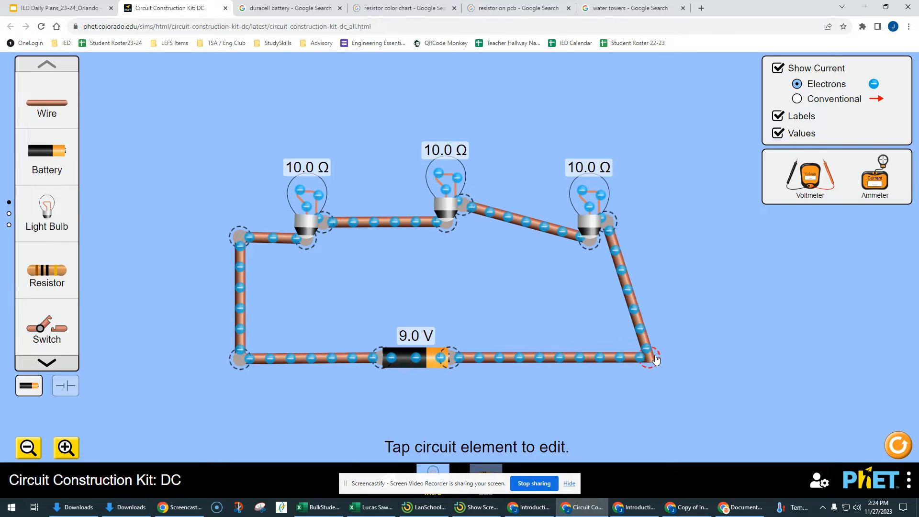
left_click_drag(603, 221, 642, 188)
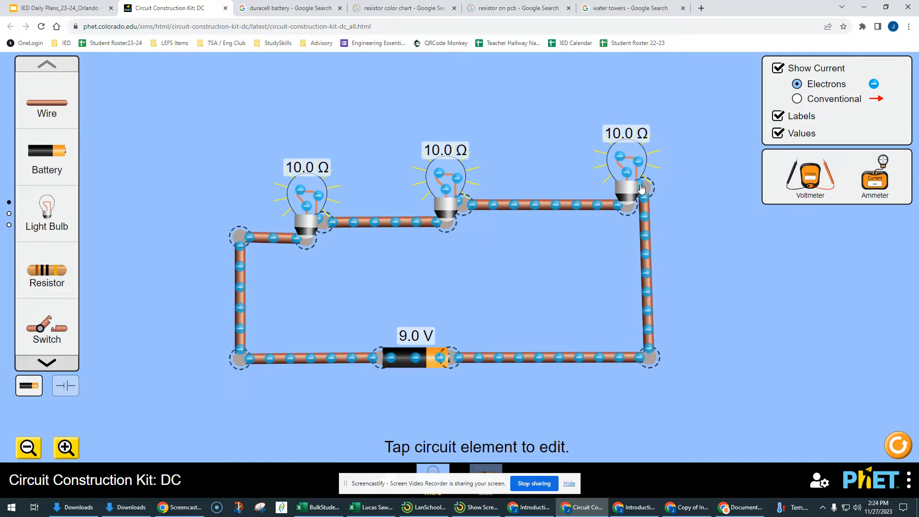
Step: Check the resistance setting of each of the three light bulbs in the series circuit
left_click(303, 221)
left_click(450, 273)
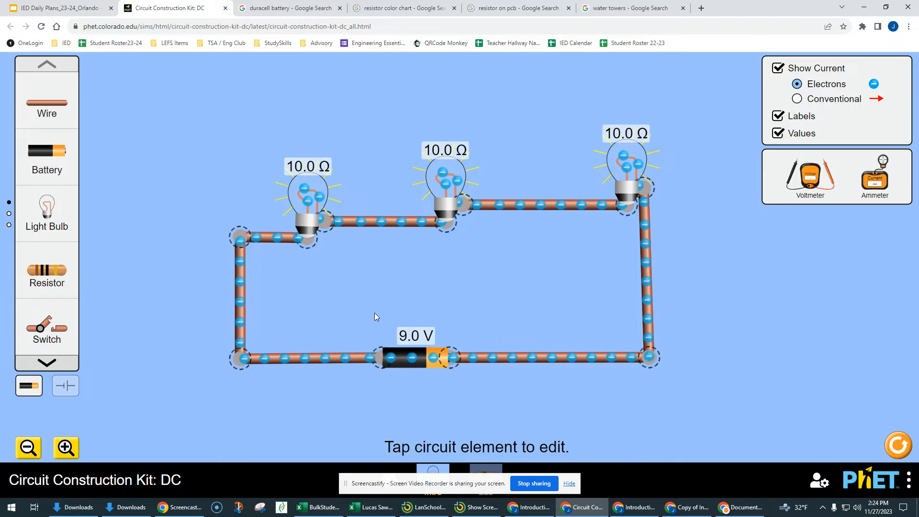
left_click(316, 232)
left_click(446, 210)
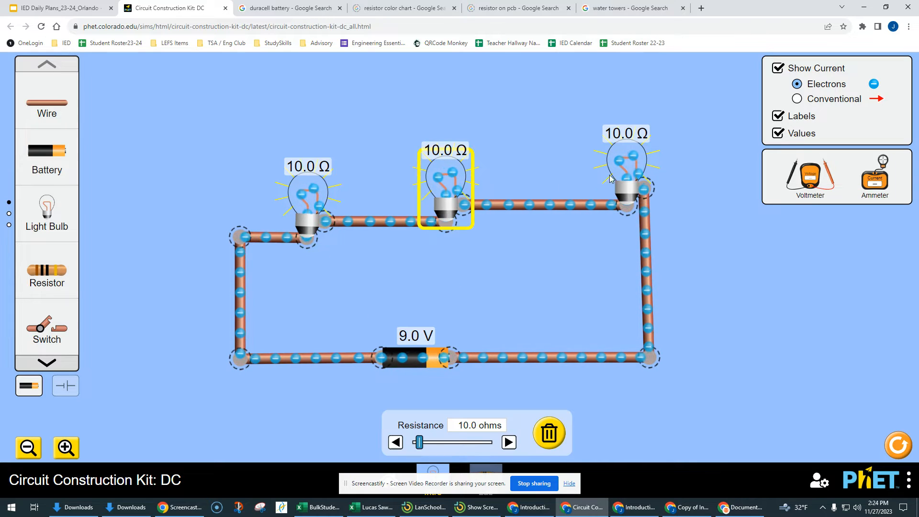
left_click(630, 191)
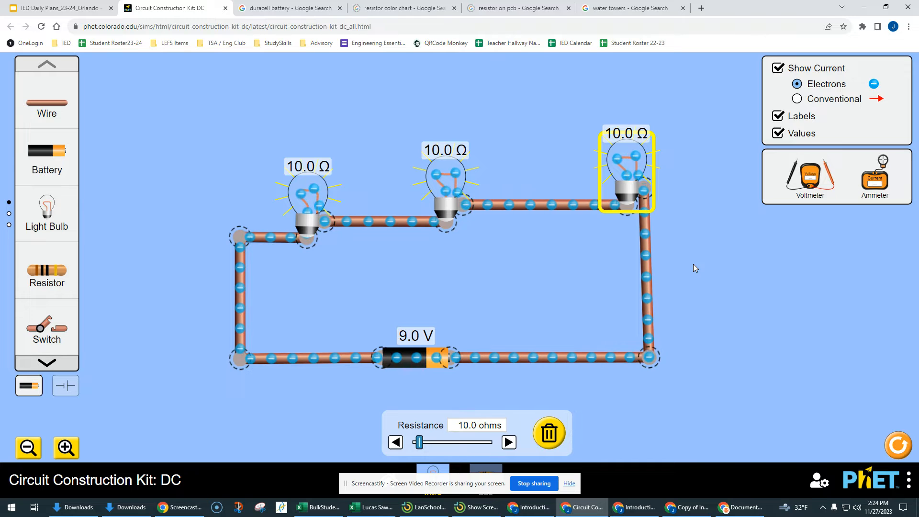
left_click(580, 268)
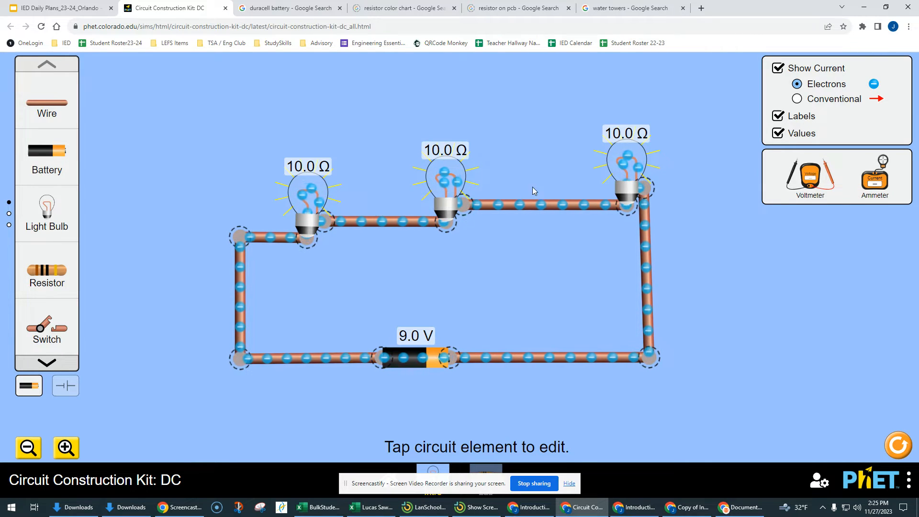
Step: Cut the junction between the middle bulb and the wire to the third bulb, and pull the two apart to open the circuit
left_click(469, 209)
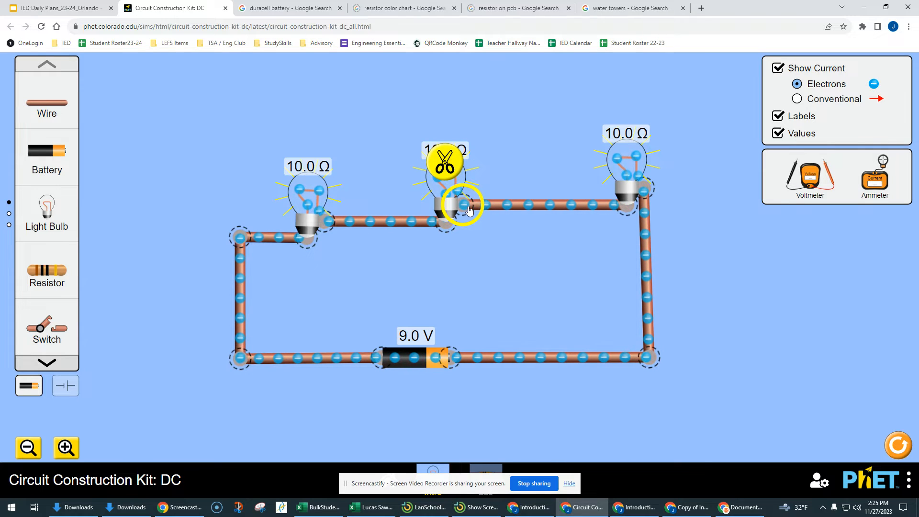
left_click(510, 150)
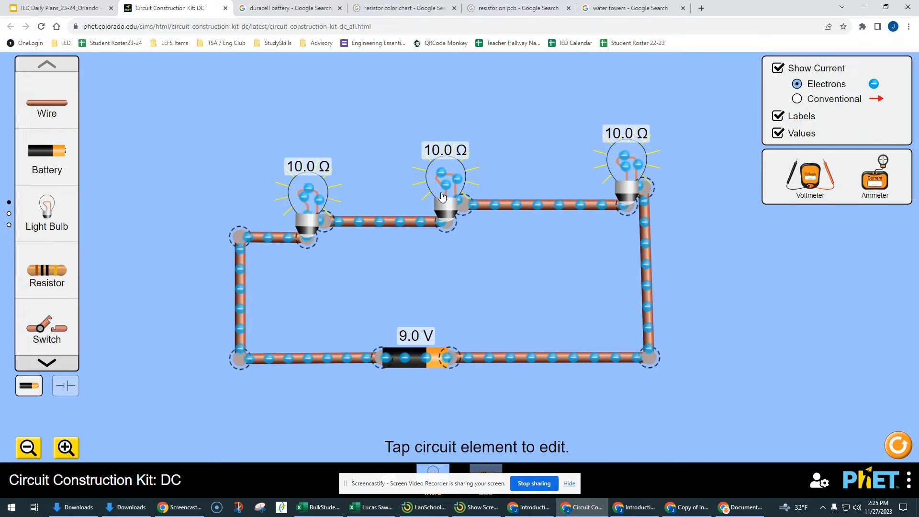
left_click(464, 210)
left_click(447, 160)
left_click_drag(441, 214, 450, 196)
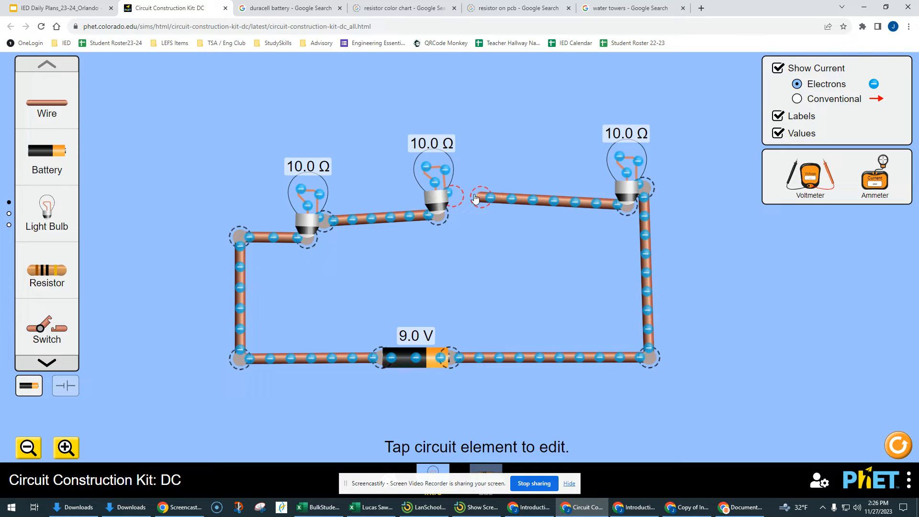
left_click_drag(489, 199, 502, 197)
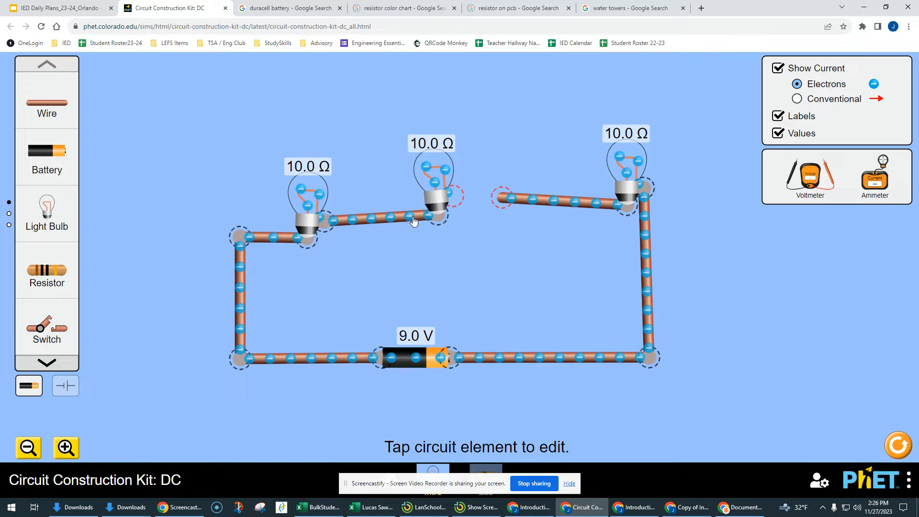
Step: Adjust the middle bulb's position and reconnect the loose wire from the third bulb to it to close the circuit
left_click(439, 203)
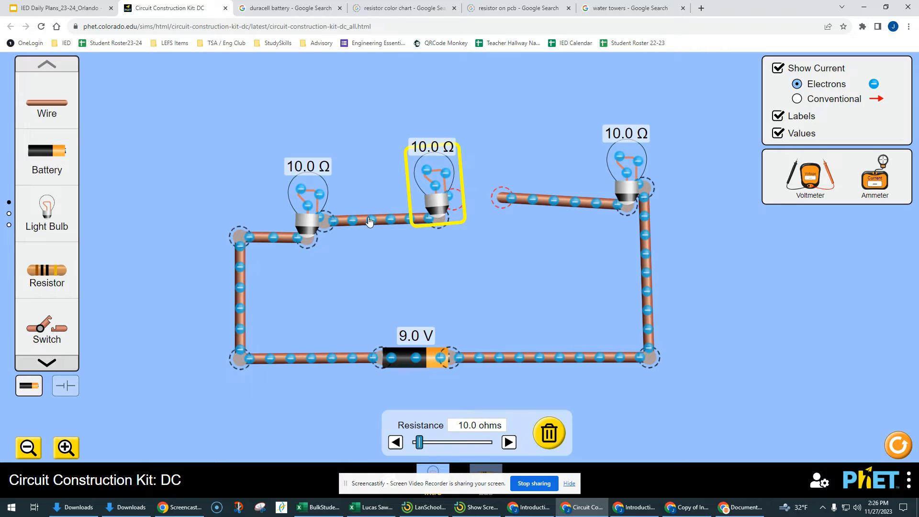
left_click(389, 240)
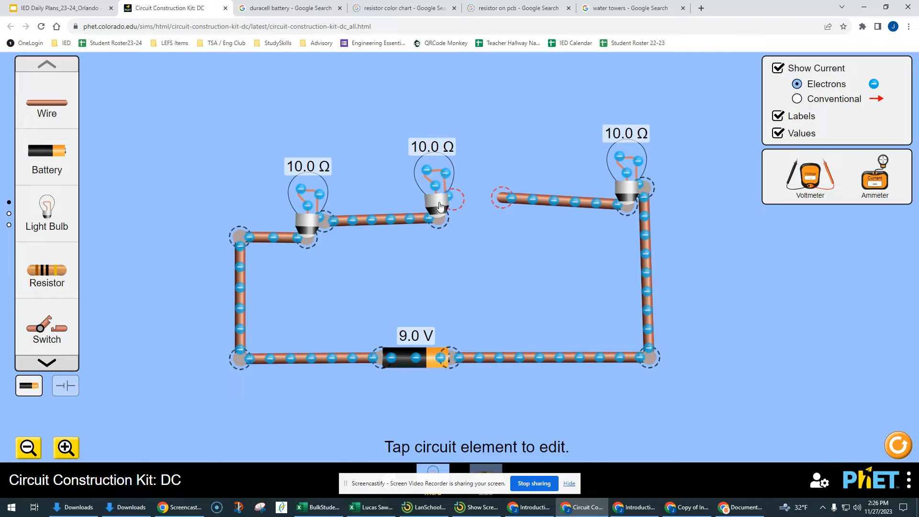
left_click_drag(440, 206, 444, 208)
left_click(473, 169)
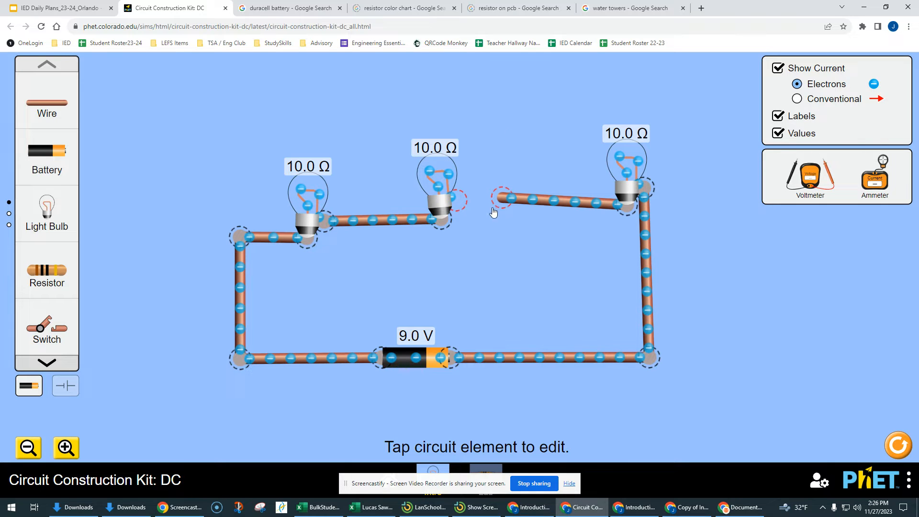
left_click_drag(494, 206, 453, 209)
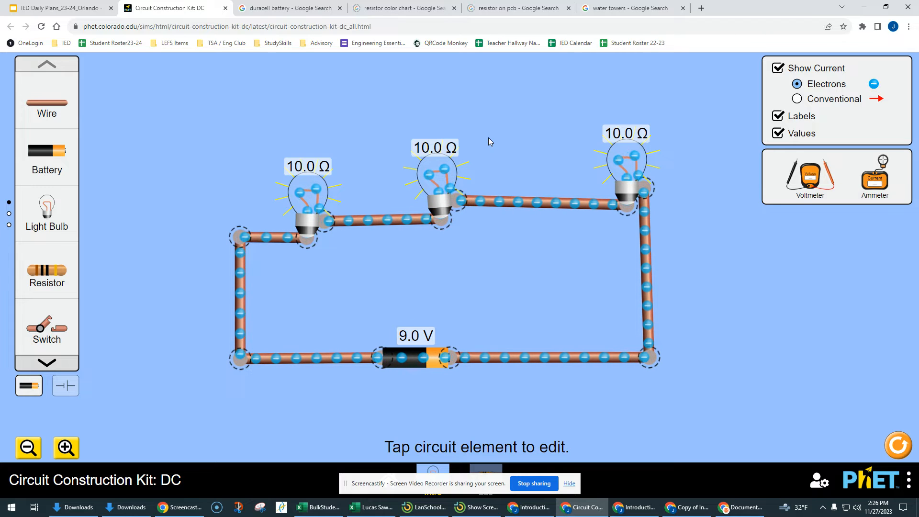
Step: Set the middle bulb's resistance to 15 ohms and the third bulb's resistance to 19 ohms
left_click(447, 180)
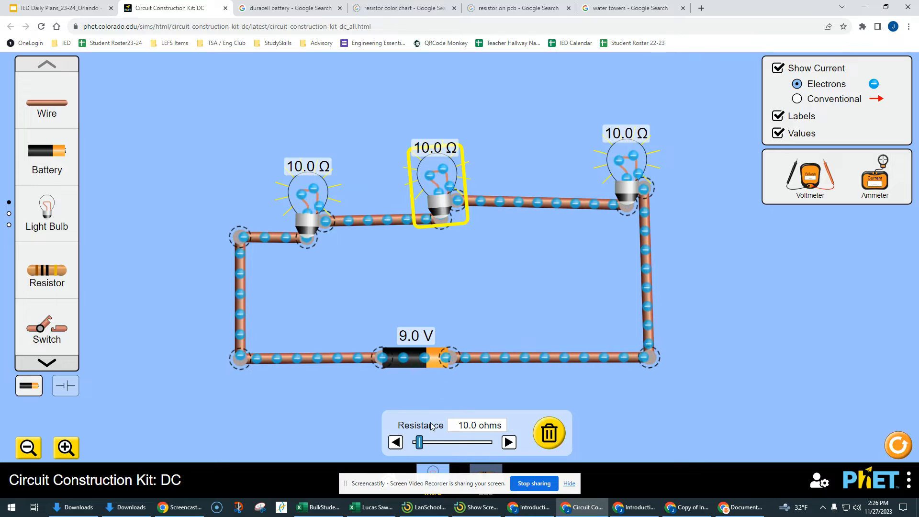
left_click_drag(419, 446, 425, 446)
left_click(627, 165)
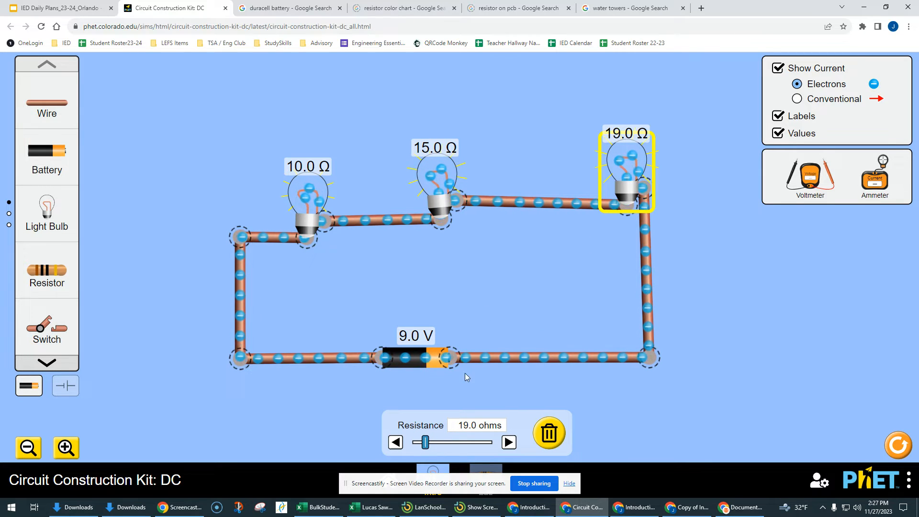
Step: Set the third light bulb's resistance to 20 ohms
left_click(507, 443)
left_click(508, 443)
left_click(507, 443)
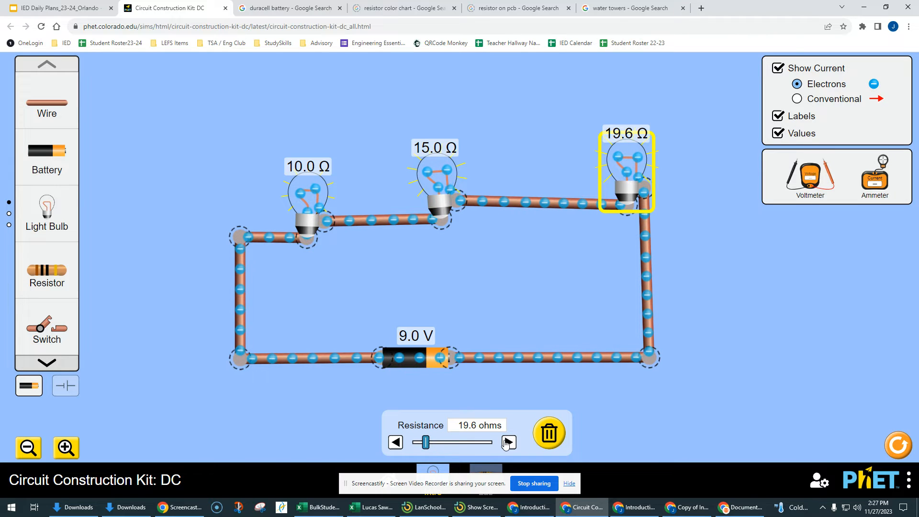
left_click(506, 443)
left_click(507, 443)
left_click(571, 275)
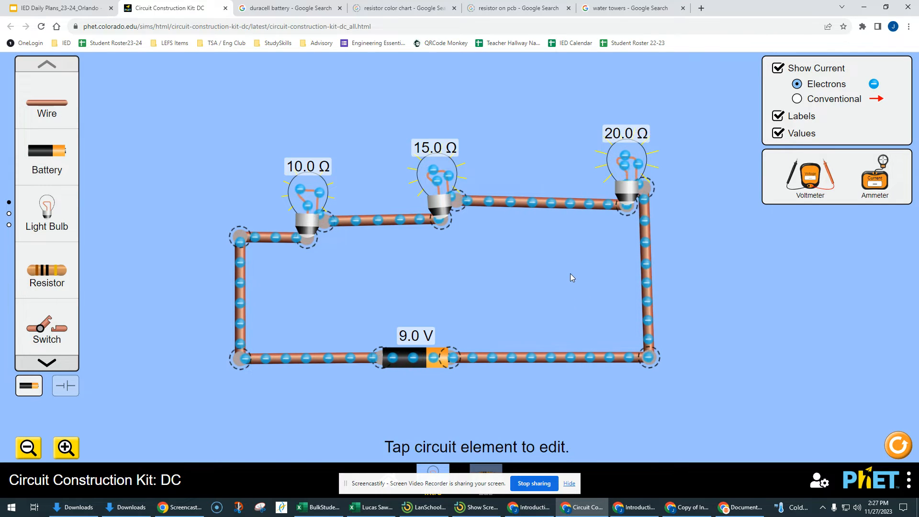
left_click(447, 208)
left_click(539, 139)
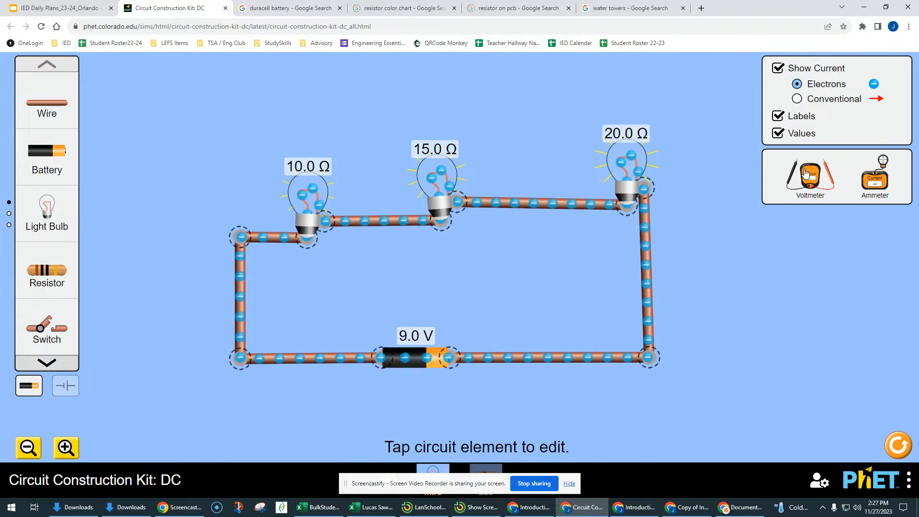
Step: Place a voltmeter to the right of the circuit and bring its two probes close to the meter
left_click_drag(809, 179, 774, 307)
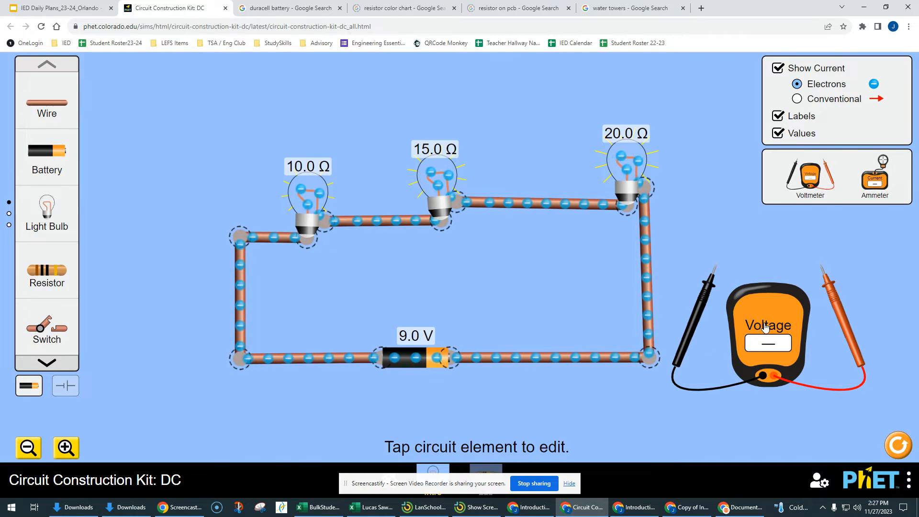
left_click_drag(761, 328, 756, 335)
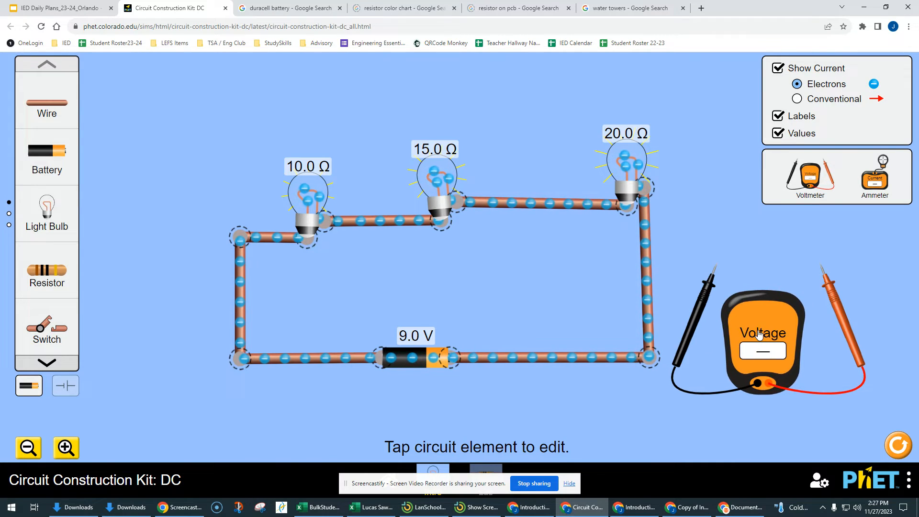
left_click(420, 358)
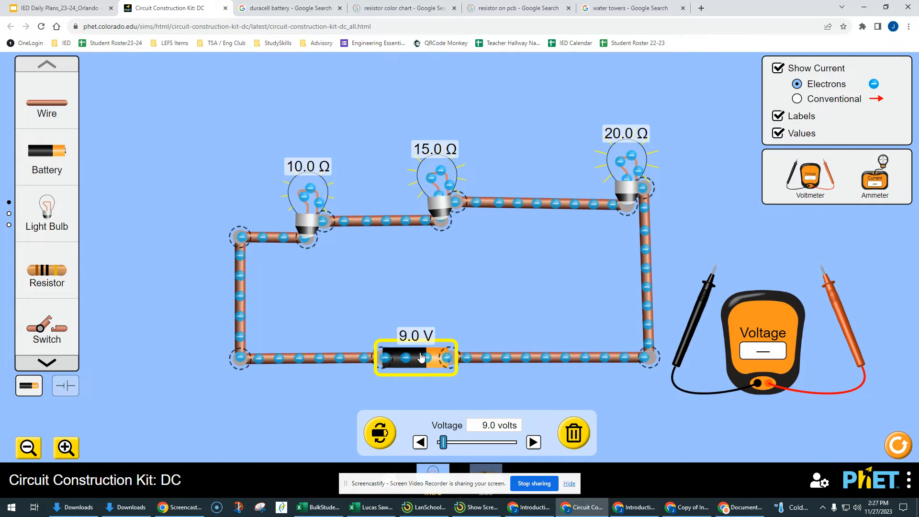
left_click(436, 307)
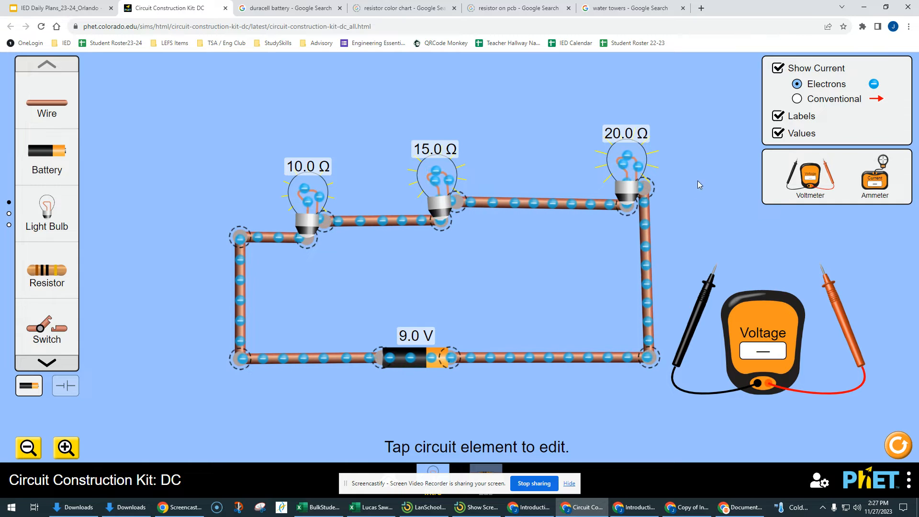
left_click_drag(827, 290, 787, 270)
left_click_drag(712, 286, 725, 273)
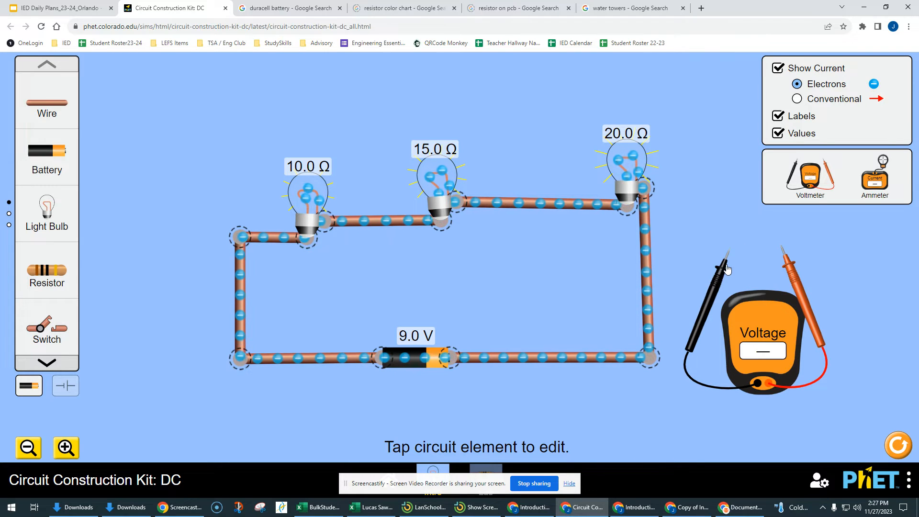
Step: Measure the battery's voltage with the black probe on the wire at its negative end and the red probe on the wire at its positive end
left_click_drag(723, 270, 379, 413)
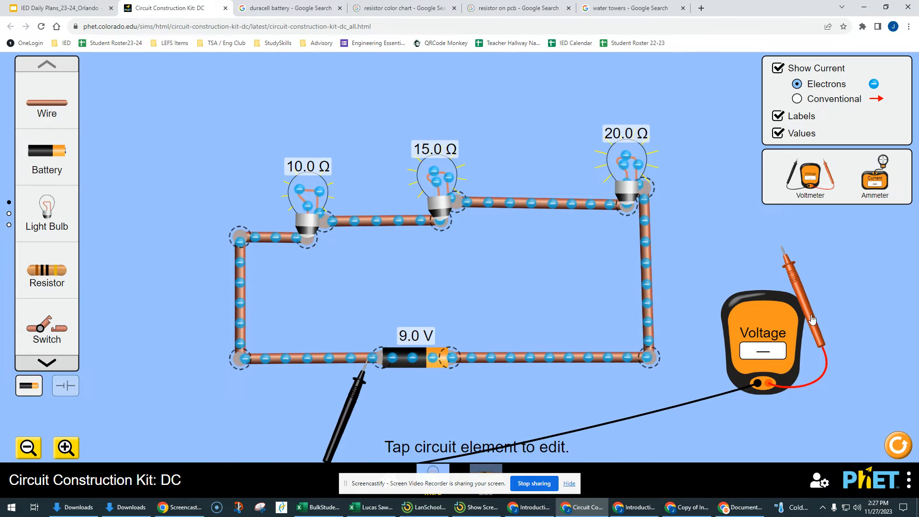
left_click_drag(798, 286, 492, 400)
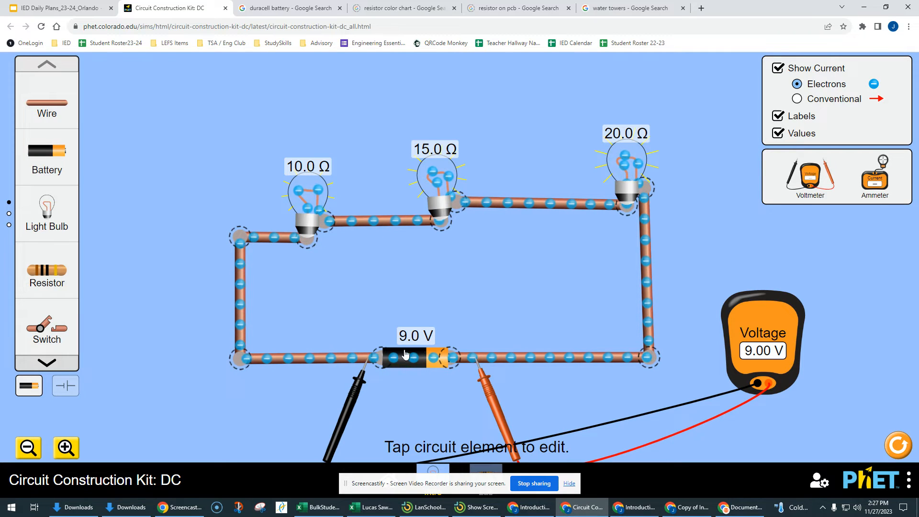
left_click_drag(485, 382, 477, 381)
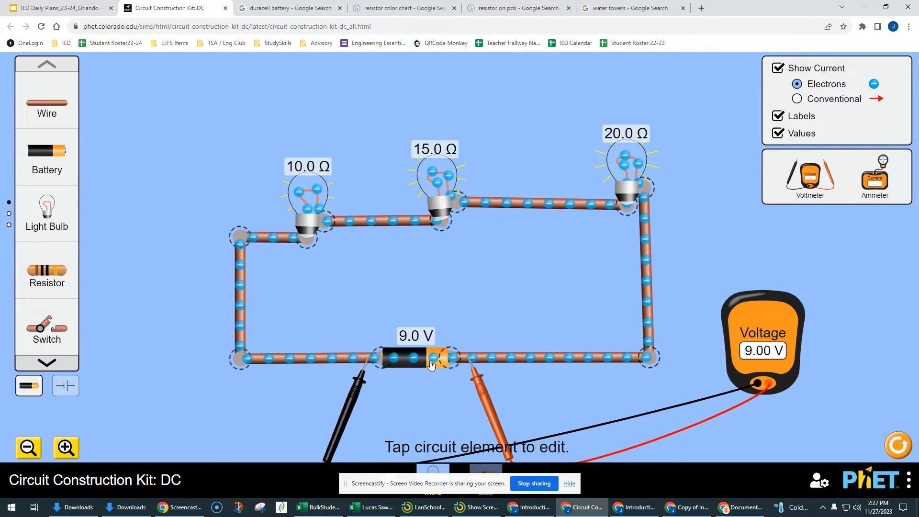
mouse_move(357, 388)
left_mouse_down()
mouse_move(348, 398)
mouse_move(354, 383)
left_mouse_up()
mouse_move(484, 390)
left_mouse_down()
mouse_move(490, 400)
mouse_move(484, 391)
left_mouse_up()
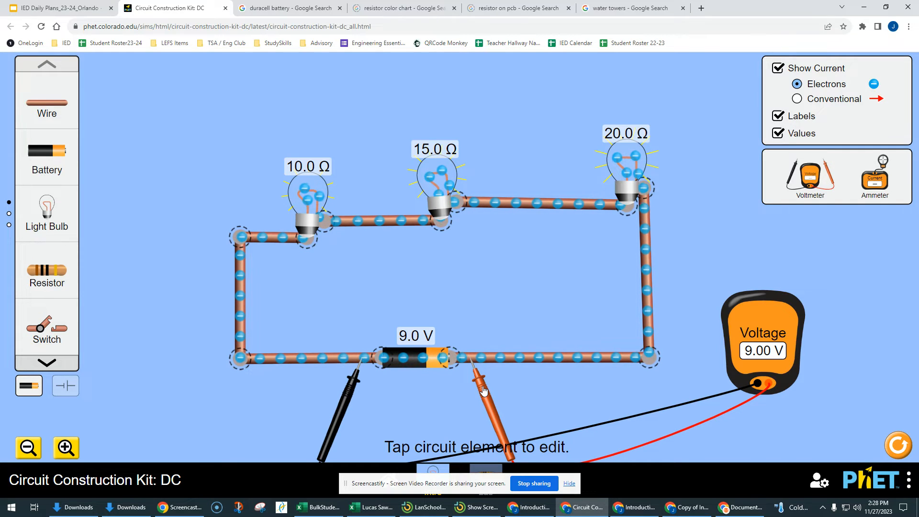
left_click_drag(348, 391, 350, 388)
left_click_drag(482, 392, 488, 390)
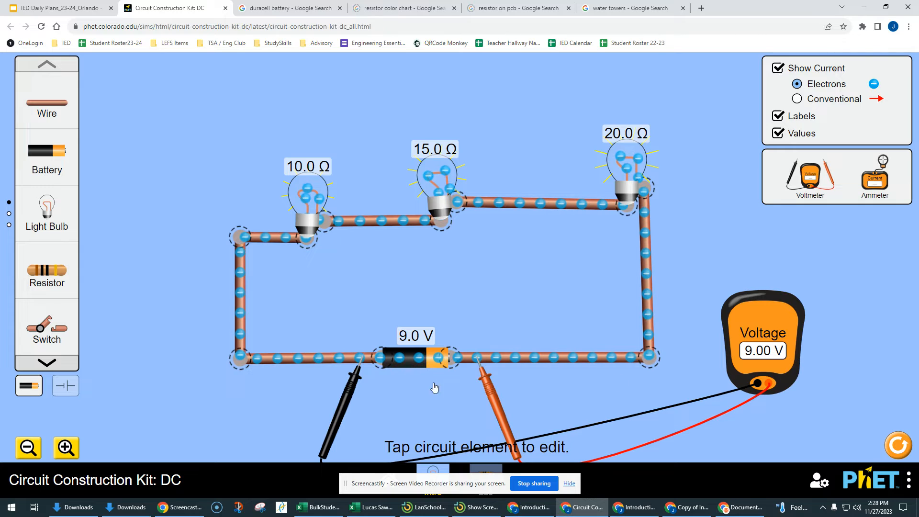
Step: Measure the voltage between two points on the same wire at the battery's negative end
left_click_drag(354, 392, 337, 392)
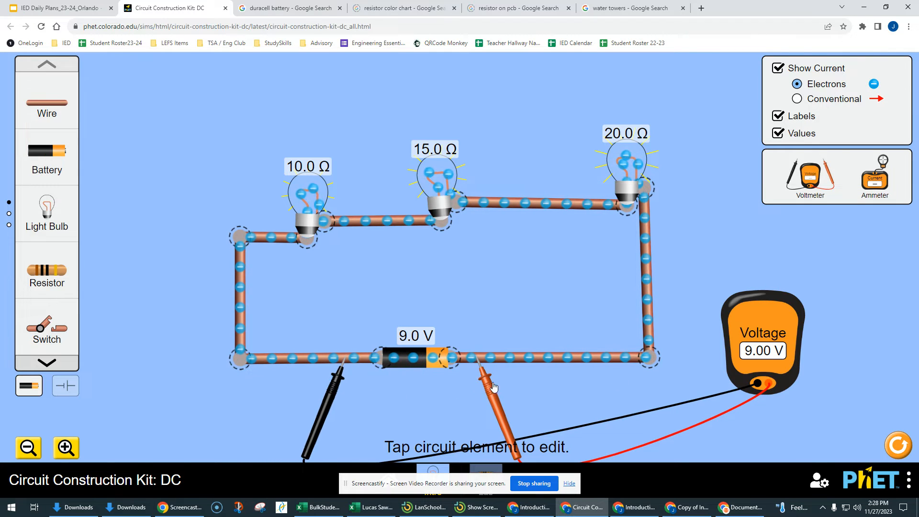
left_click_drag(494, 387, 378, 392)
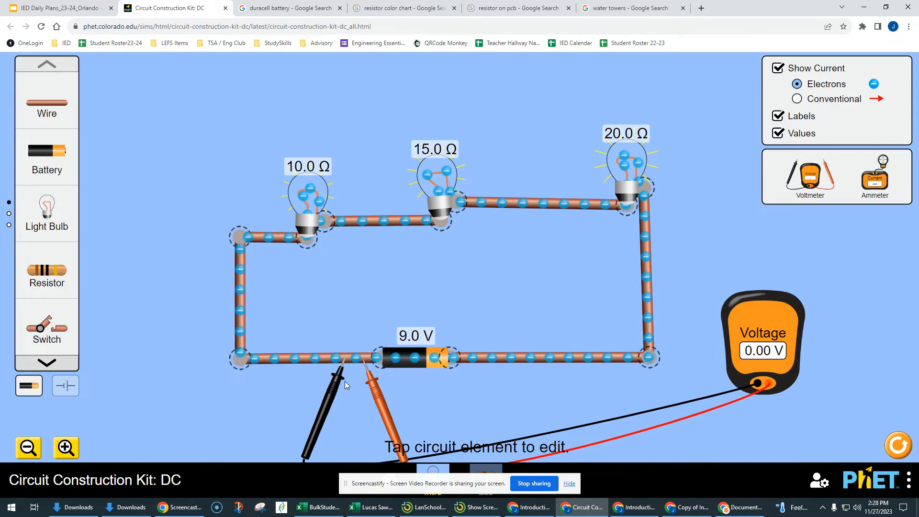
left_click_drag(781, 351, 770, 355)
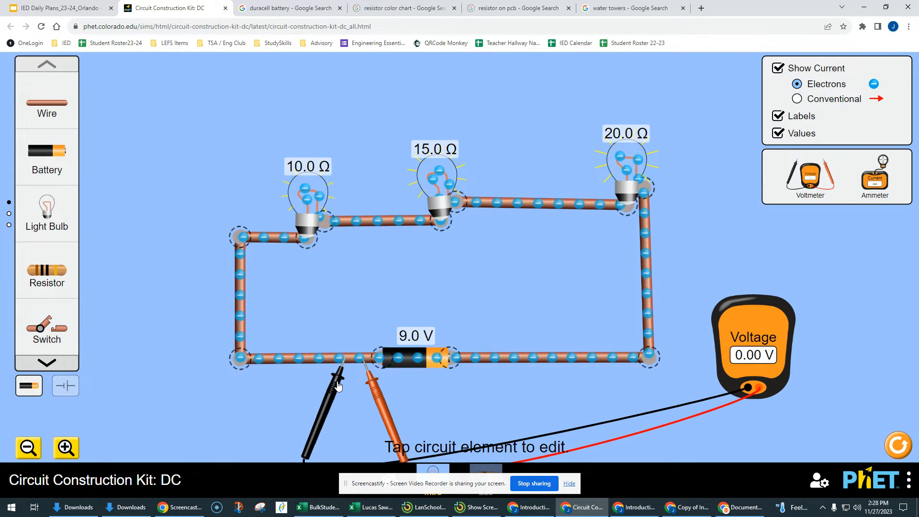
Step: Measure the voltage across the 10 ohm bulb, black probe on the circuit's left vertical wire and red probe on the wire to the middle bulb
left_click_drag(338, 385, 231, 350)
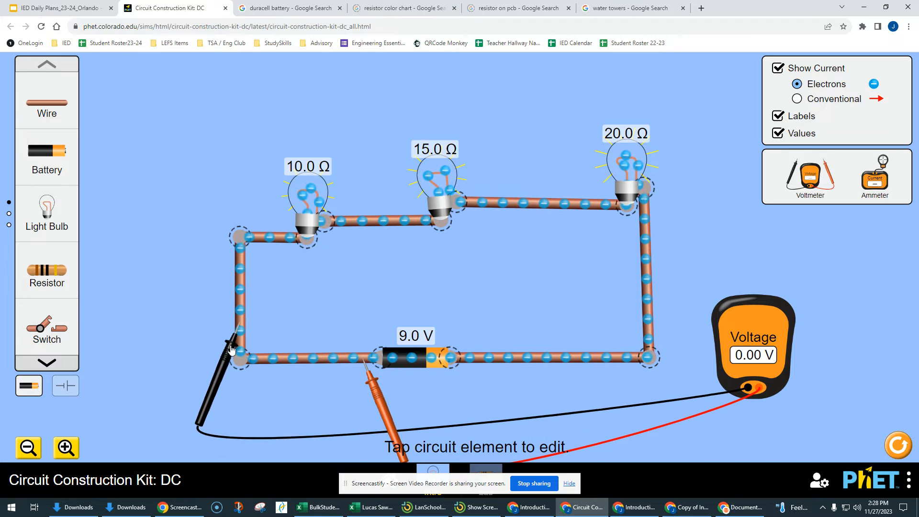
left_click_drag(366, 392, 366, 258)
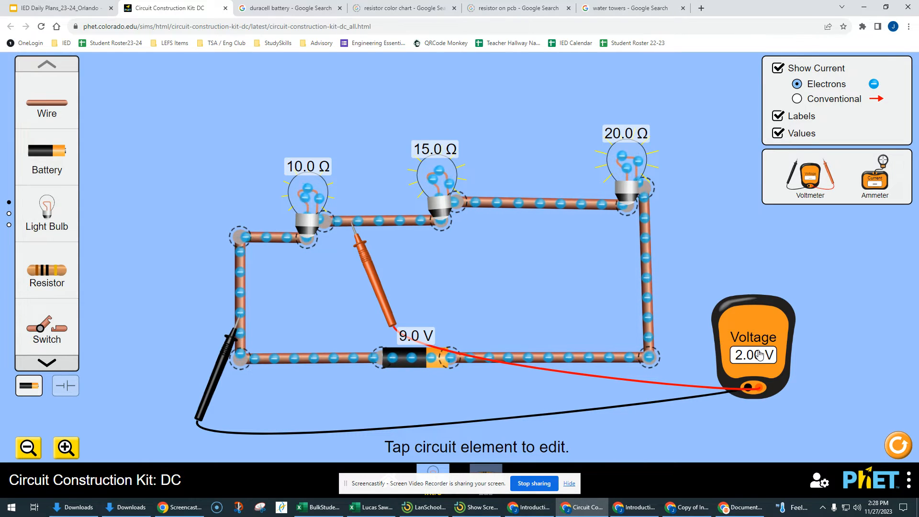
left_click_drag(759, 354, 755, 346)
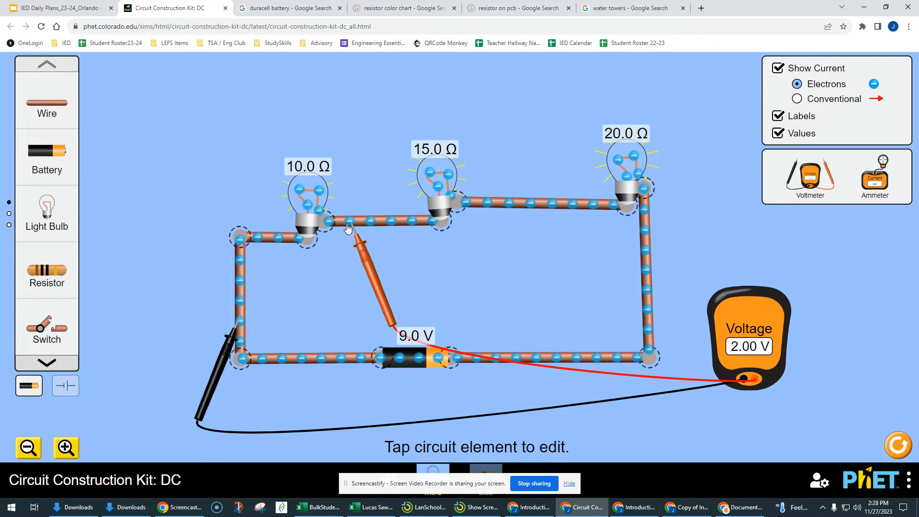
Step: Measure the voltage across the middle bulb, black probe on the wire from the first bulb and red probe on the wire to the third bulb
left_click_drag(348, 229, 423, 249)
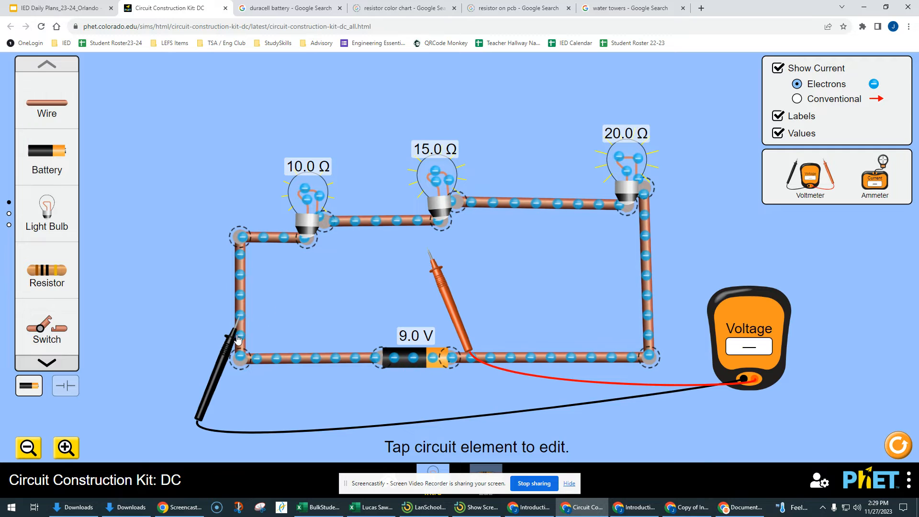
left_click_drag(238, 339, 405, 232)
left_click_drag(434, 276, 535, 262)
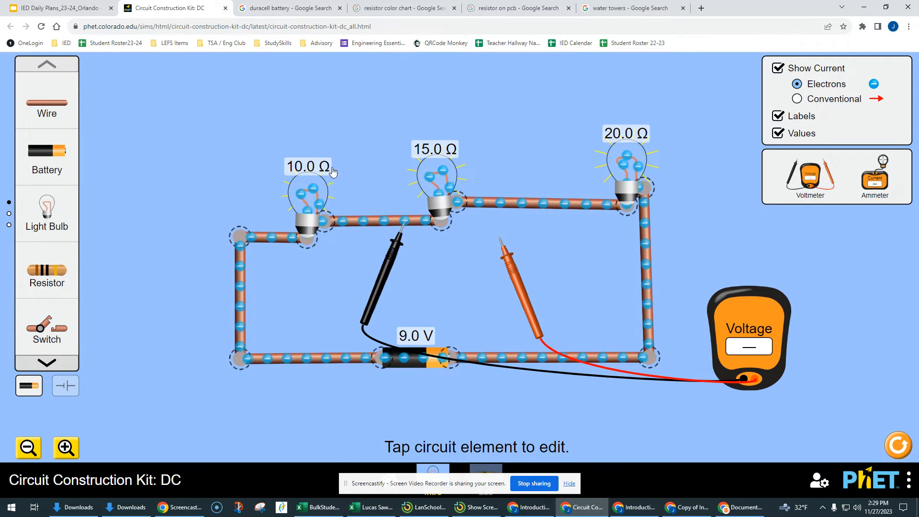
left_click(436, 175)
left_click(438, 123)
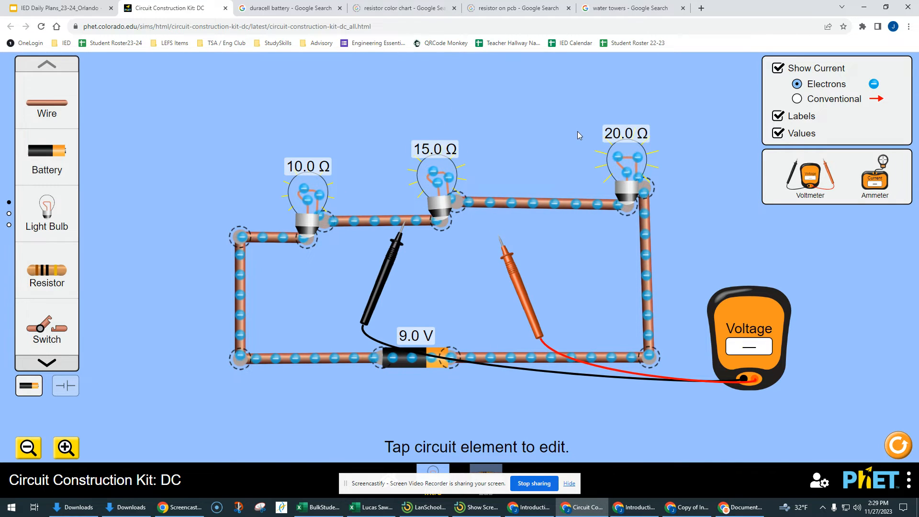
left_click(445, 186)
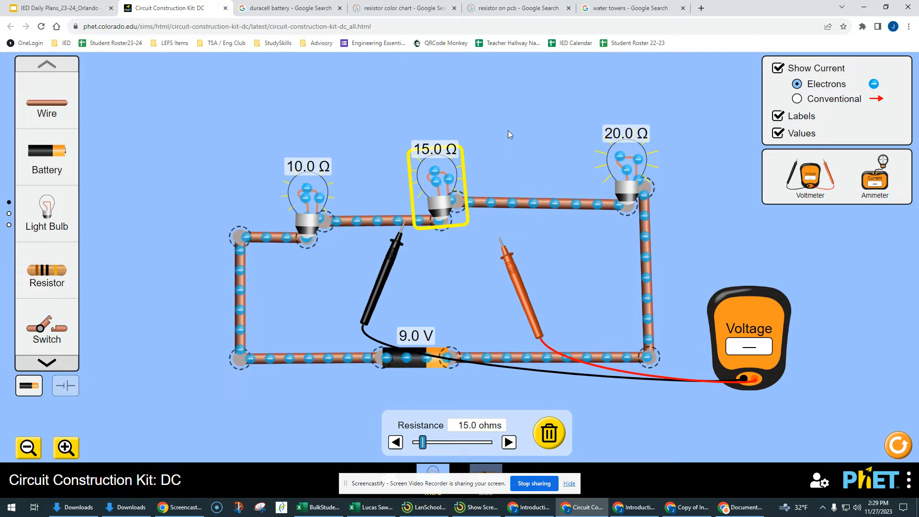
left_click(317, 189)
left_click(351, 171)
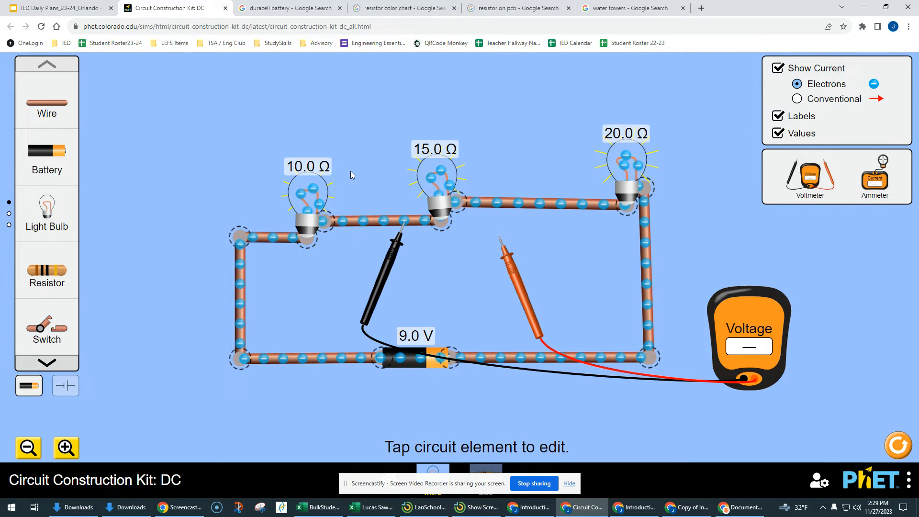
left_click_drag(517, 273, 505, 239)
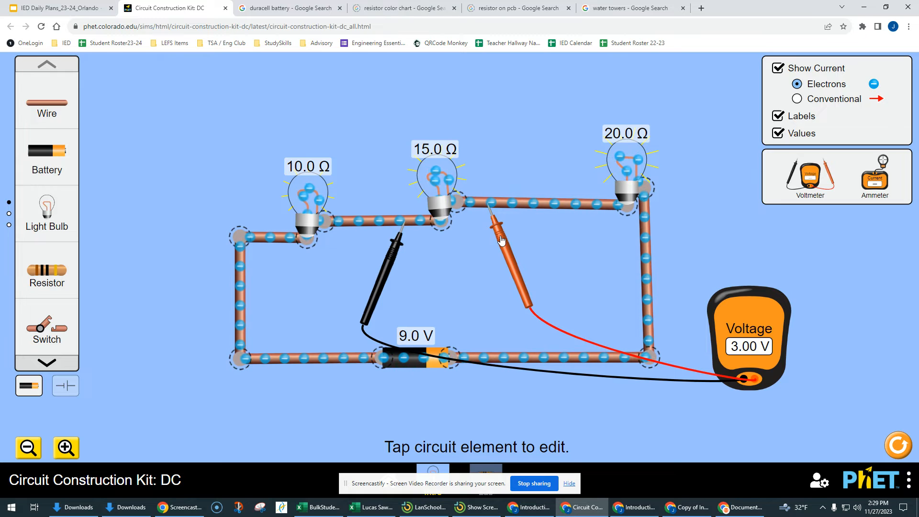
mouse_move(501, 240)
left_mouse_down()
mouse_move(519, 269)
mouse_move(498, 238)
left_mouse_up()
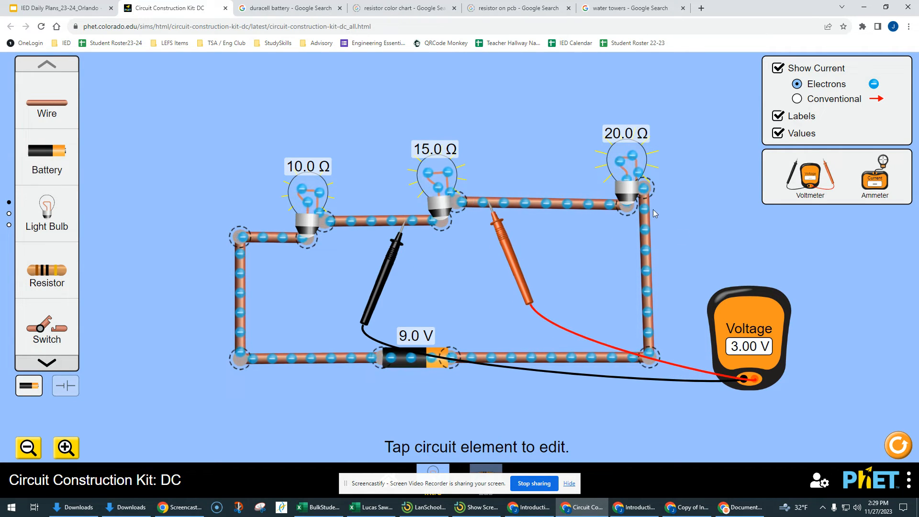
Step: Check the resistance settings of the third and middle bulbs, and slightly reposition the probes on the wires either side of the middle bulb
left_click(630, 149)
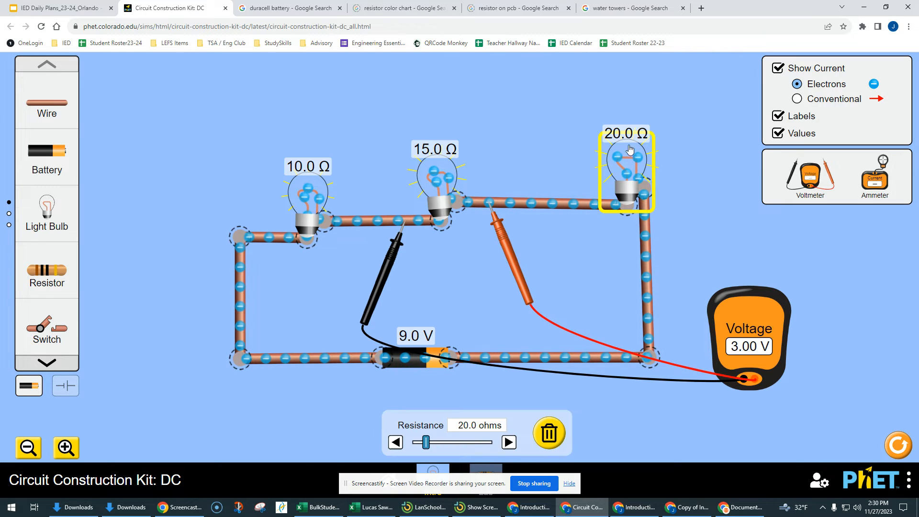
left_click(565, 140)
left_click(444, 183)
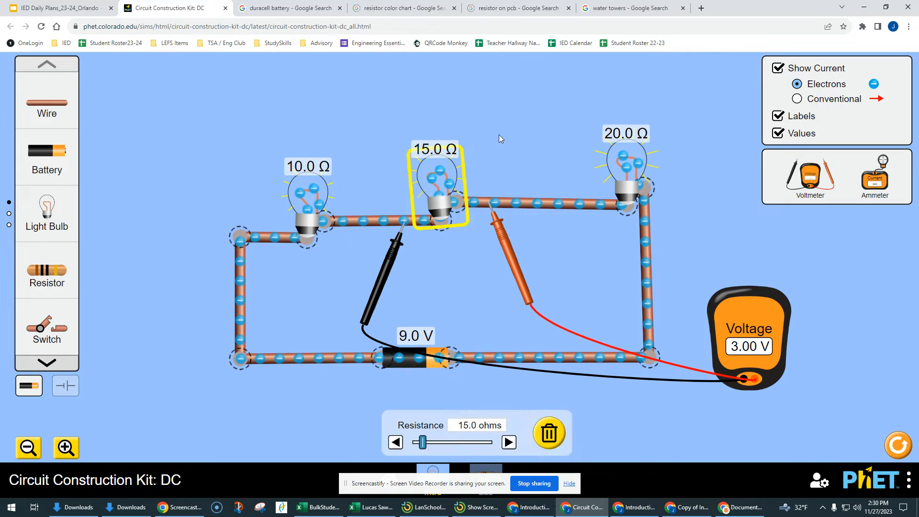
left_click(499, 135)
mouse_move(395, 251)
left_mouse_down()
mouse_move(332, 247)
mouse_move(391, 248)
left_mouse_up()
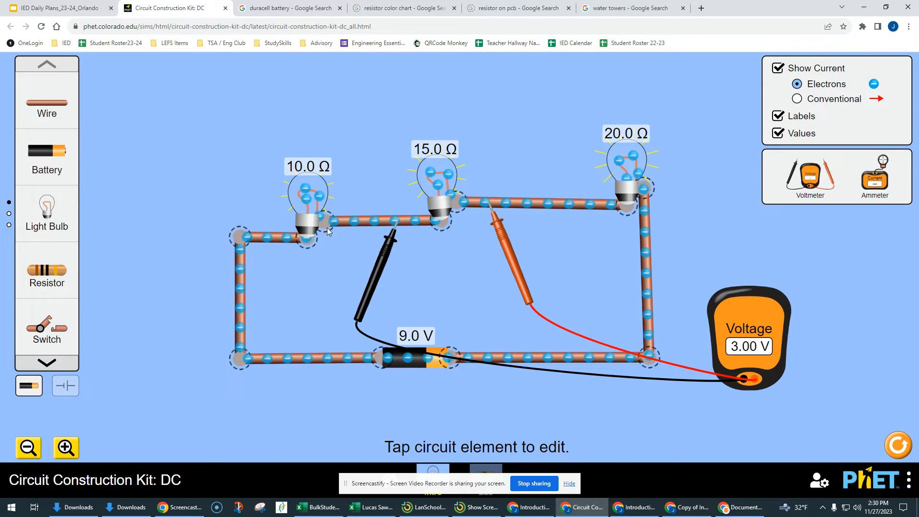
left_click_drag(500, 230, 499, 232)
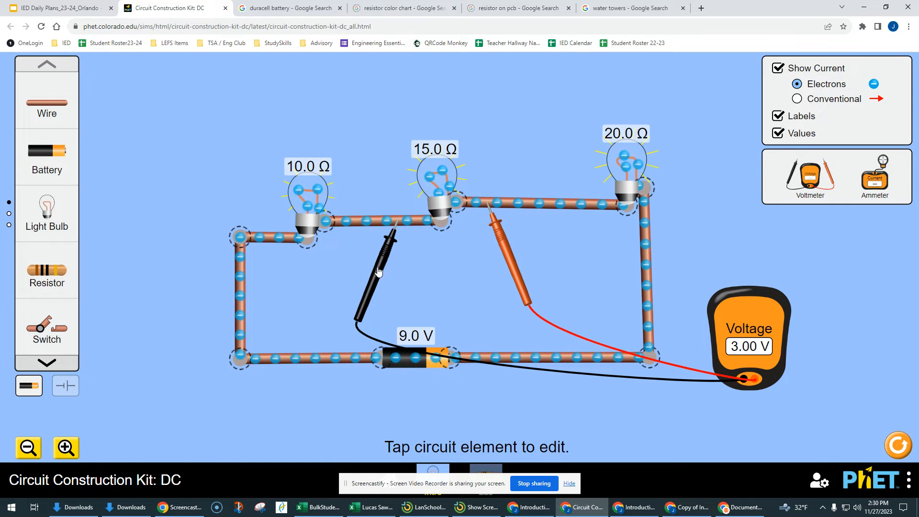
Step: Measure the combined voltage across the first two bulbs, and extend the measurement across all three with the red probe on the circuit's right vertical wire
left_click_drag(389, 252, 273, 267)
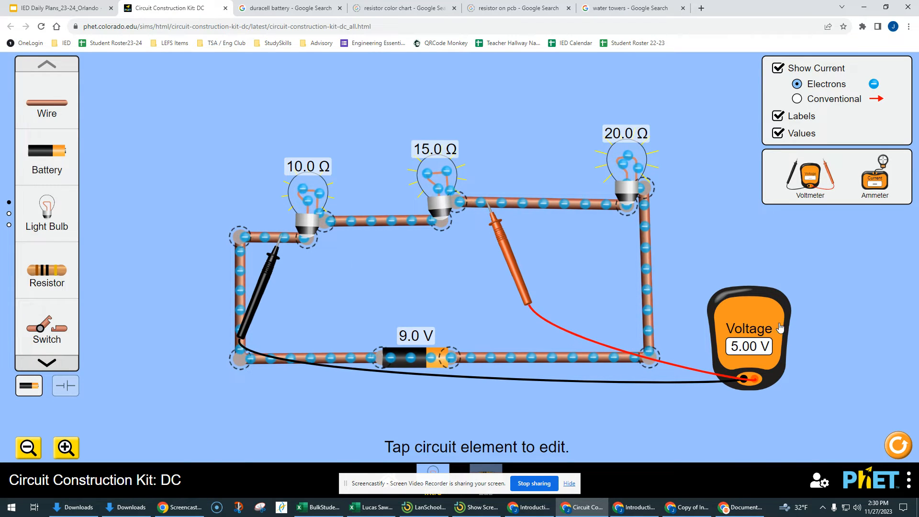
left_click_drag(750, 316, 736, 295)
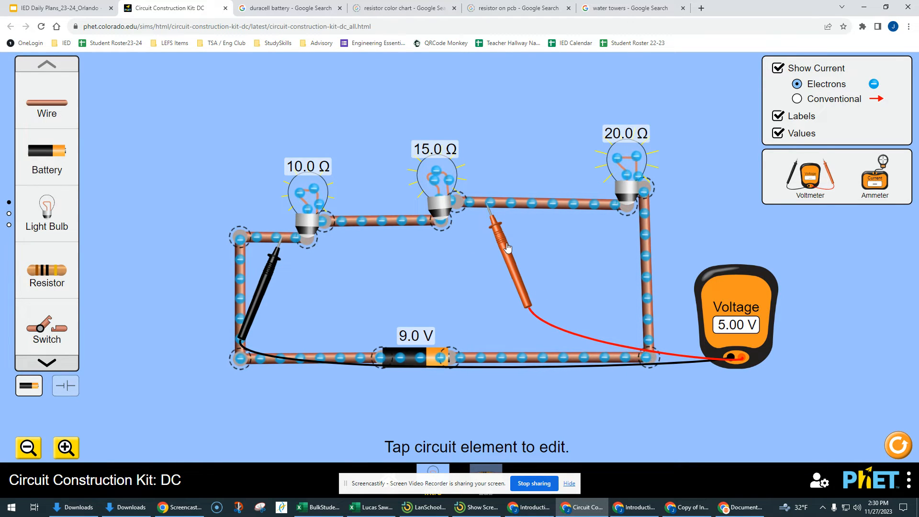
left_click_drag(508, 250, 669, 263)
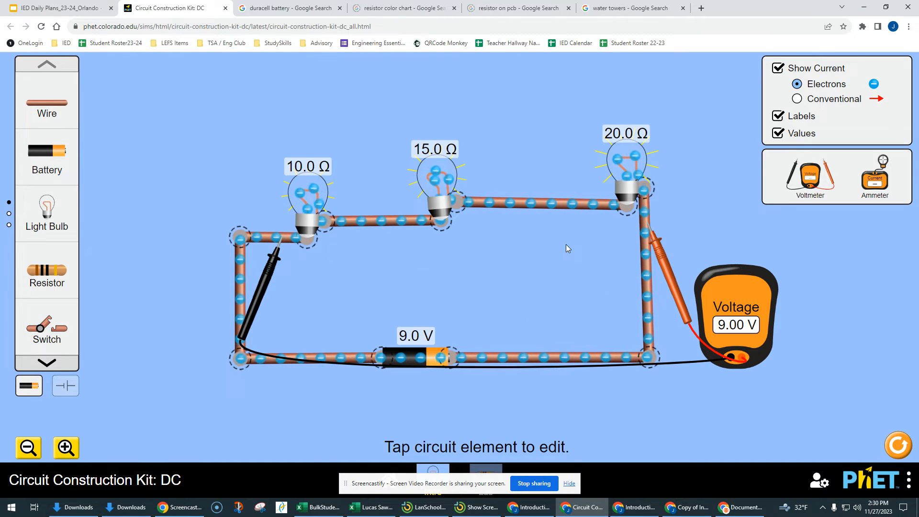
Step: Measure across the battery again with the red probe on the bottom wire at its positive end and the black probe at its negative end
left_click_drag(652, 237, 552, 369)
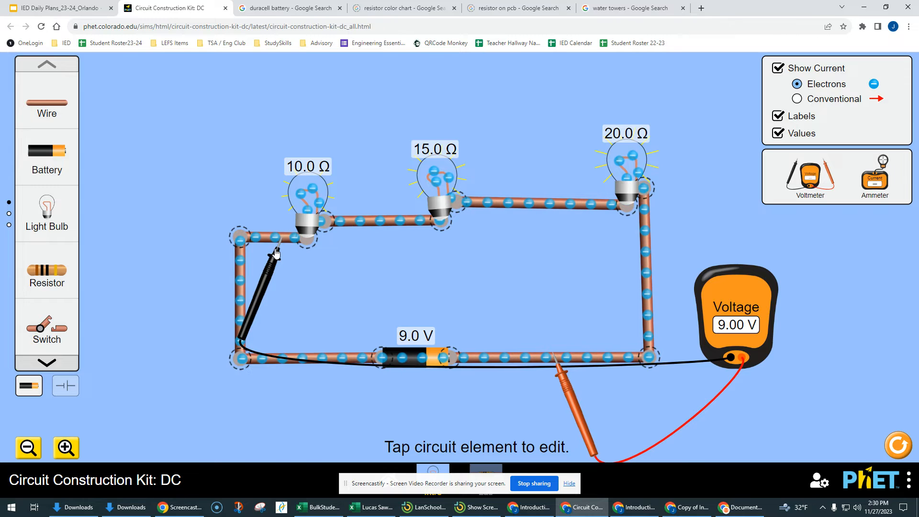
left_click_drag(277, 254, 356, 376)
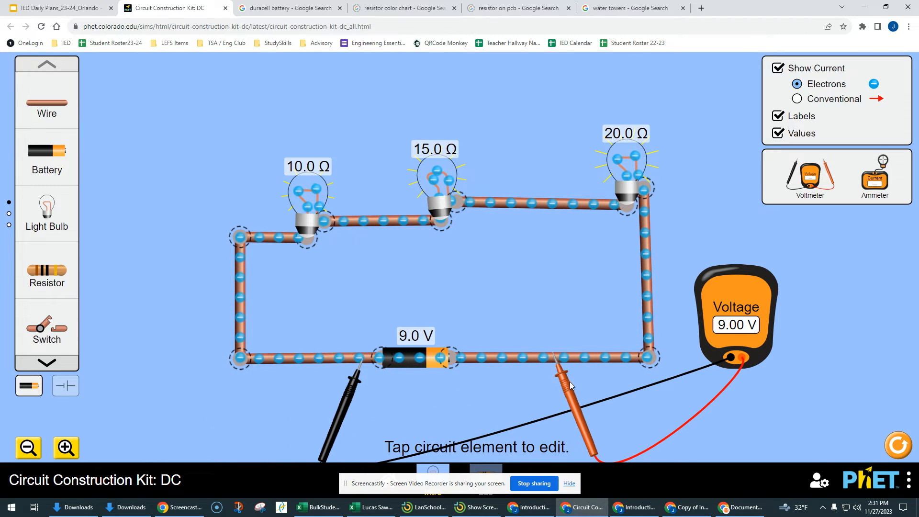
Step: Measure the voltage across the battery and all three bulbs, and narrow it to the 20 Ω bulb with the black probe on the wire before it
left_click_drag(571, 386, 481, 388)
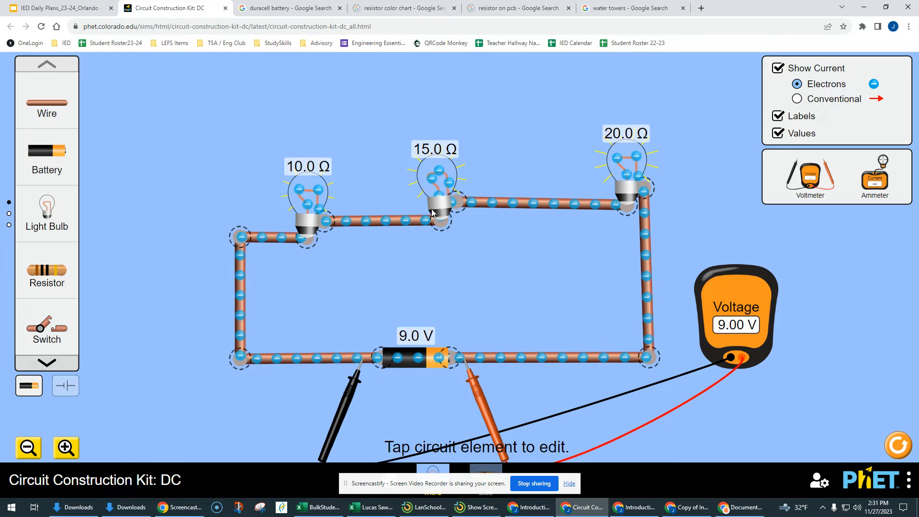
left_click_drag(350, 392, 258, 272)
left_click_drag(482, 397, 663, 248)
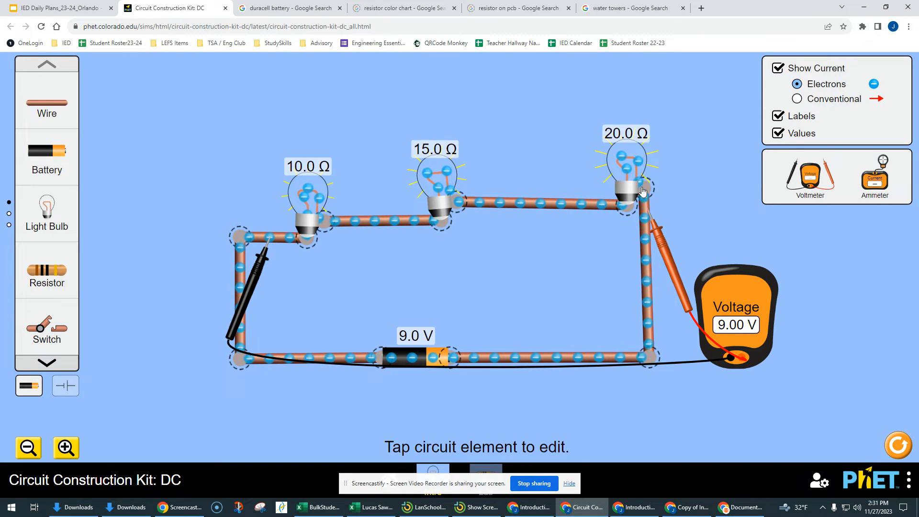
left_click_drag(261, 274, 594, 244)
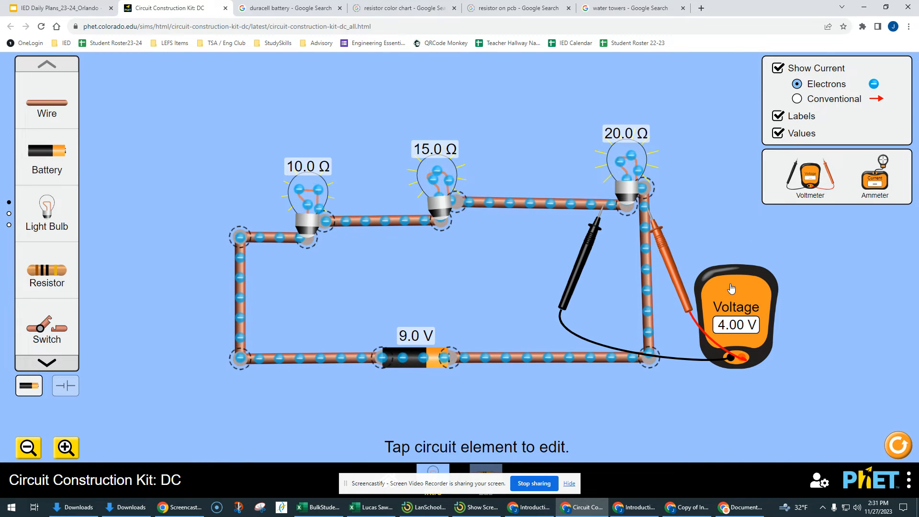
Step: Put the voltmeter away, and disconnect the 10 Ω bulb from the left-hand wire, lowering that wire and its corner junction
left_click_drag(731, 266, 814, 185)
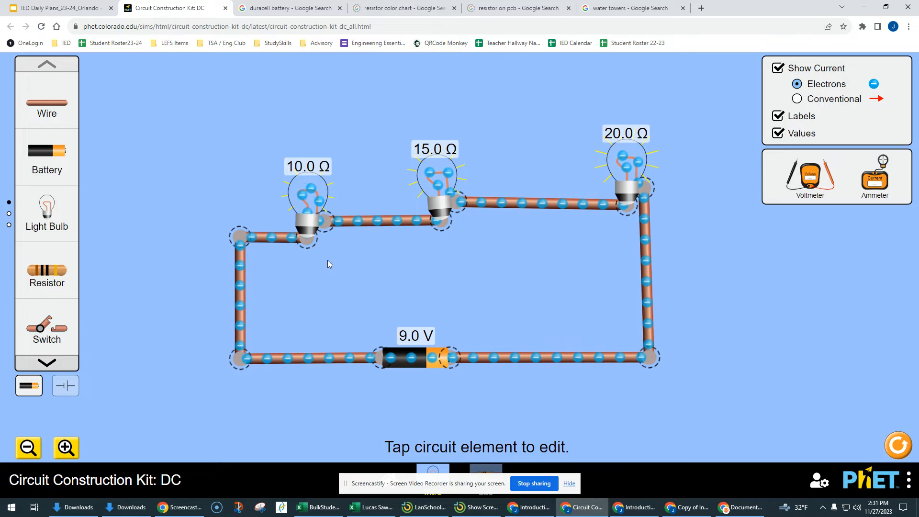
left_click(308, 241)
left_click(324, 281)
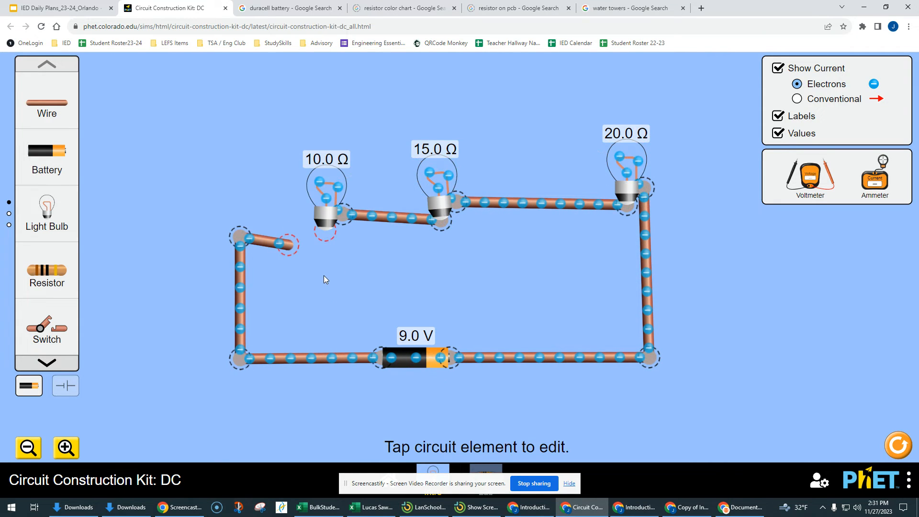
left_click_drag(243, 243, 241, 307)
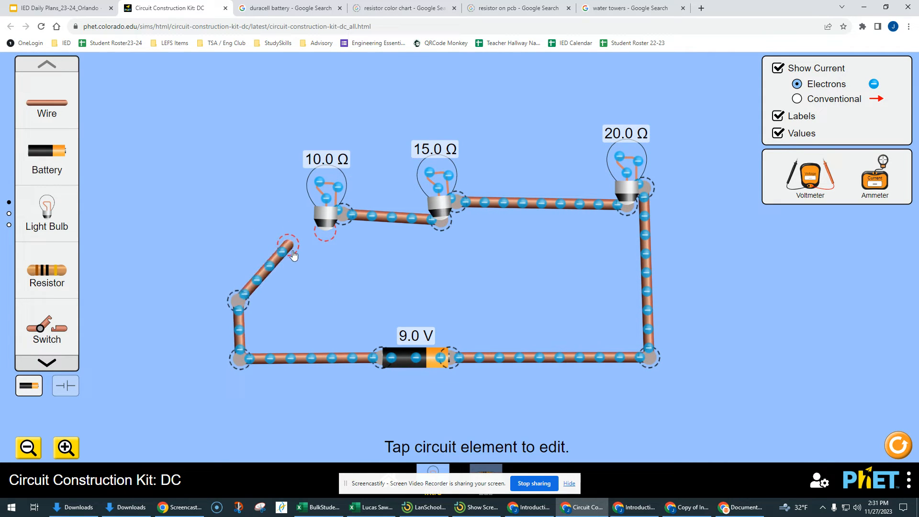
left_click_drag(293, 255, 323, 309)
Step: Separate the 10 Ω and 15 Ω bulbs, and attach the 10 Ω bulb to the lowered left-hand wire with its other wire extended rightward
left_click(446, 233)
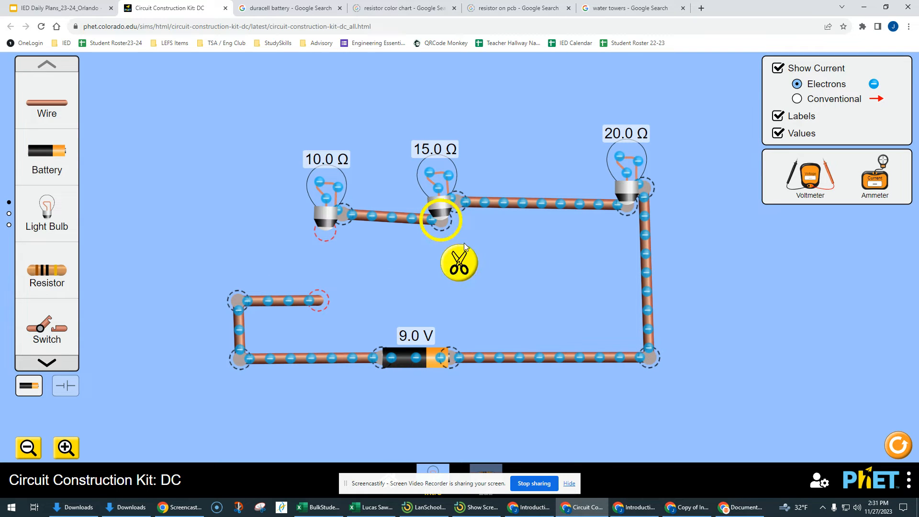
left_click(459, 262)
left_click_drag(332, 221, 334, 290)
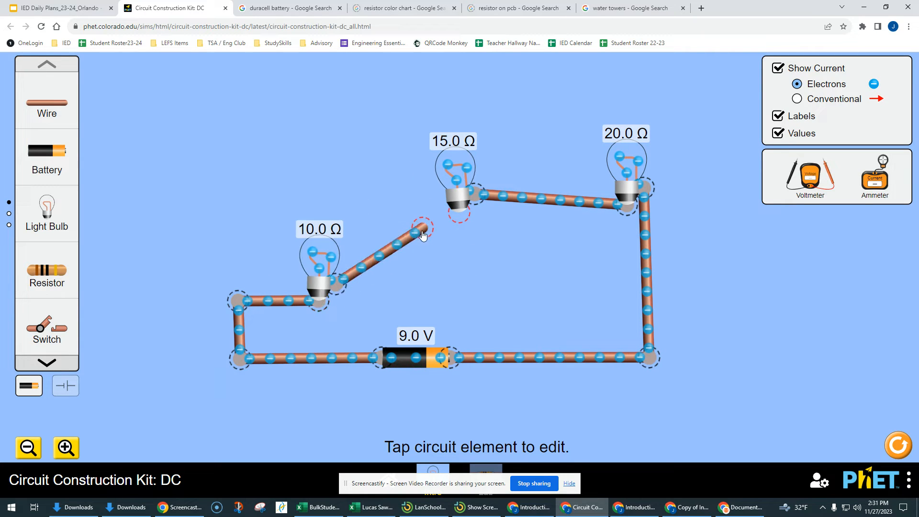
left_click_drag(423, 234, 611, 290)
left_click_drag(314, 286, 375, 288)
Step: Disconnect the 20 Ω bulb from the right vertical wire and join that wire to the 10 Ω bulb's wire to close a single-bulb loop
left_click(648, 194)
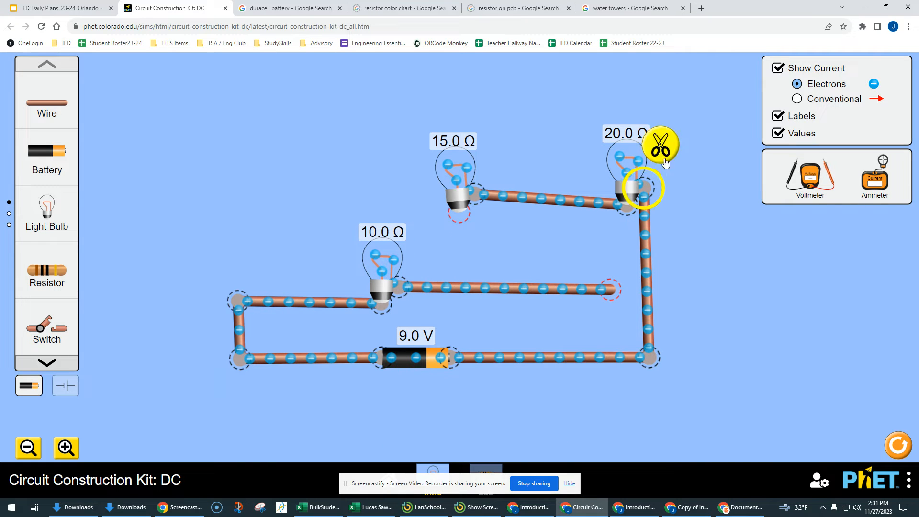
left_click(661, 163)
left_click_drag(660, 202, 648, 295)
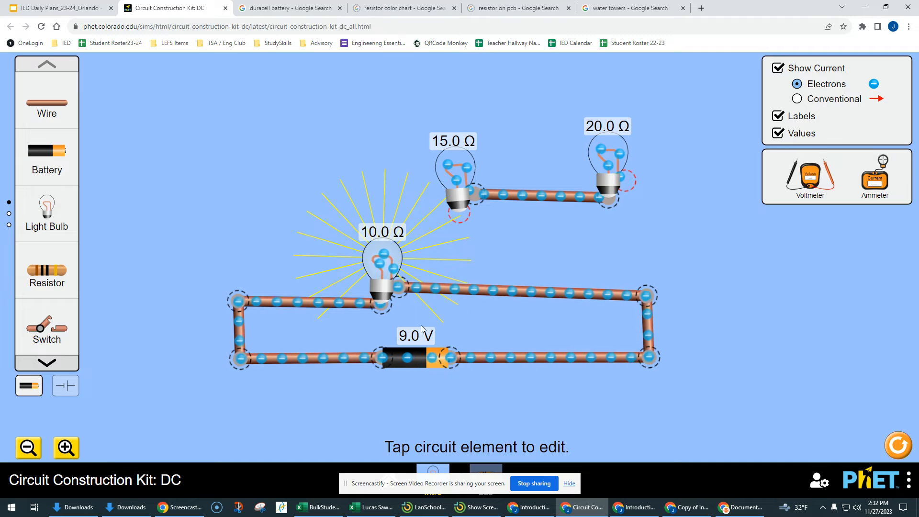
Step: Lower the battery and the loop's corner junctions to match, and shift the 10 Ω bulb slightly down toward the battery
left_click_drag(424, 364, 423, 409)
left_click_drag(239, 360, 233, 386)
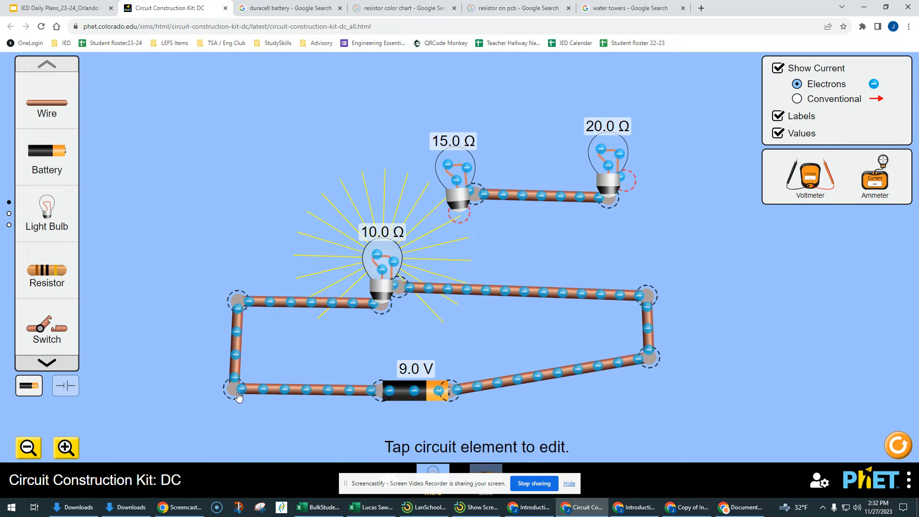
left_click_drag(236, 306, 232, 310)
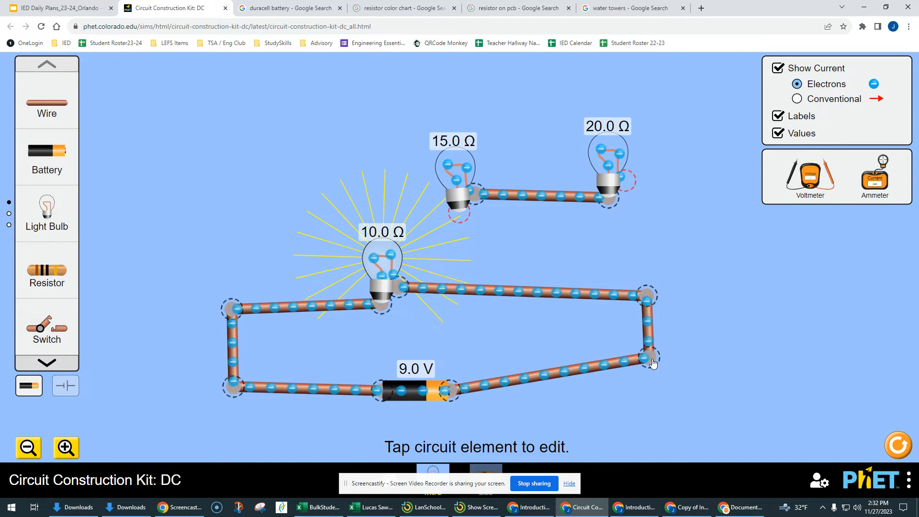
left_click_drag(652, 362, 650, 390)
left_click_drag(647, 295, 646, 316)
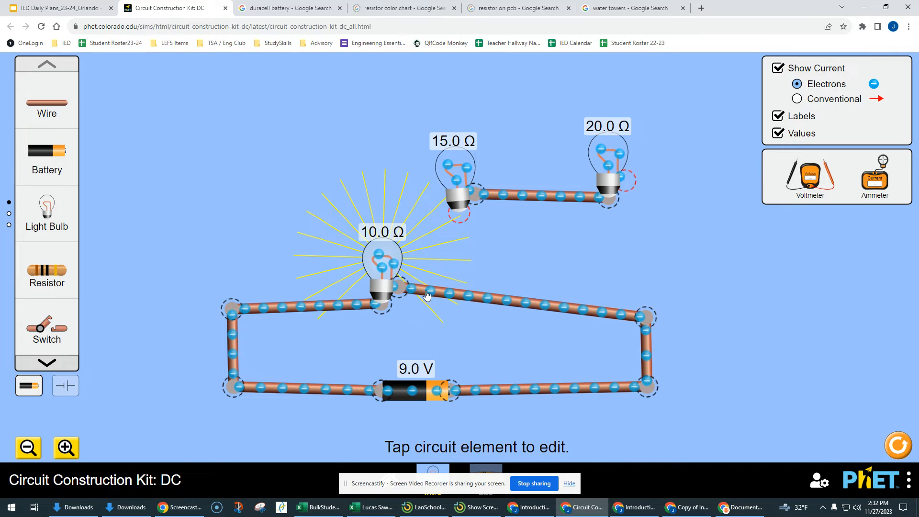
left_click_drag(396, 296, 408, 308)
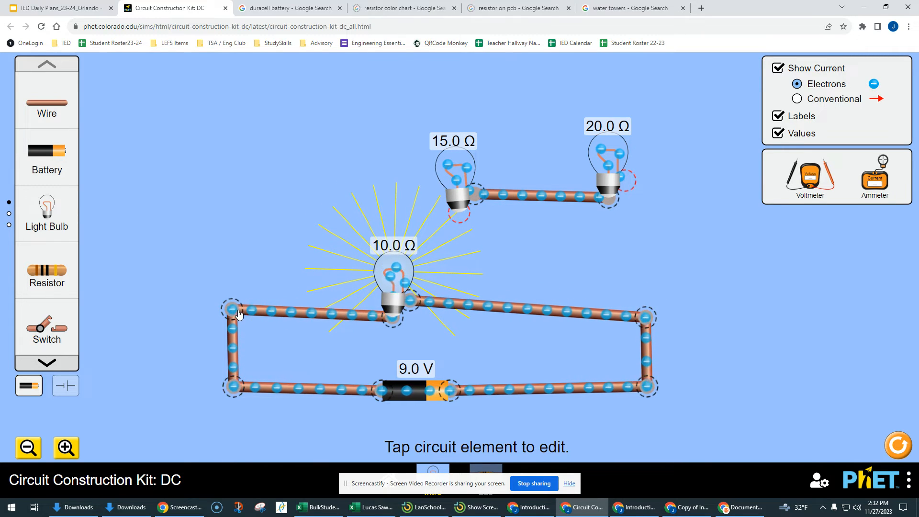
Step: Fine-tune the four corner junctions of the single-bulb loop to straighten its wires
left_click_drag(238, 313, 239, 320)
left_click_drag(236, 389, 236, 394)
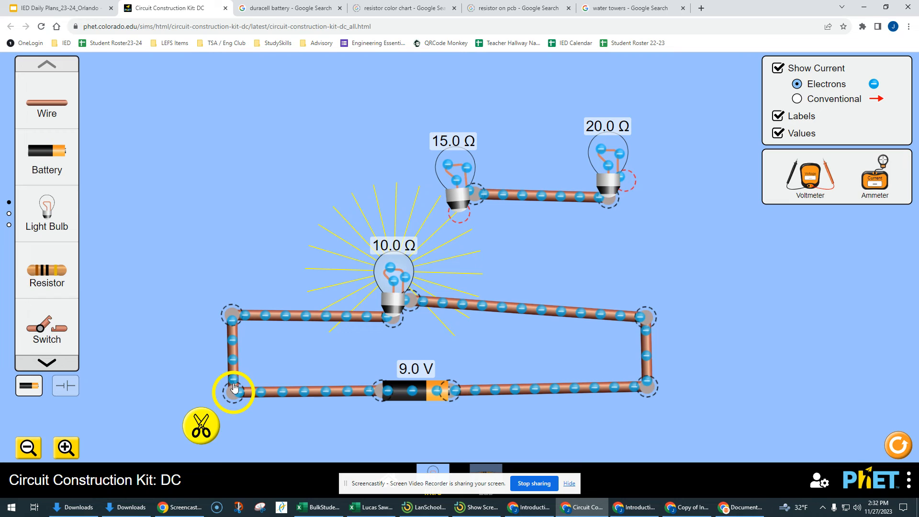
left_click(291, 353)
mouse_move(646, 316)
left_mouse_down()
mouse_move(639, 303)
mouse_move(658, 319)
left_mouse_up()
left_click(680, 278)
left_click_drag(651, 391, 654, 399)
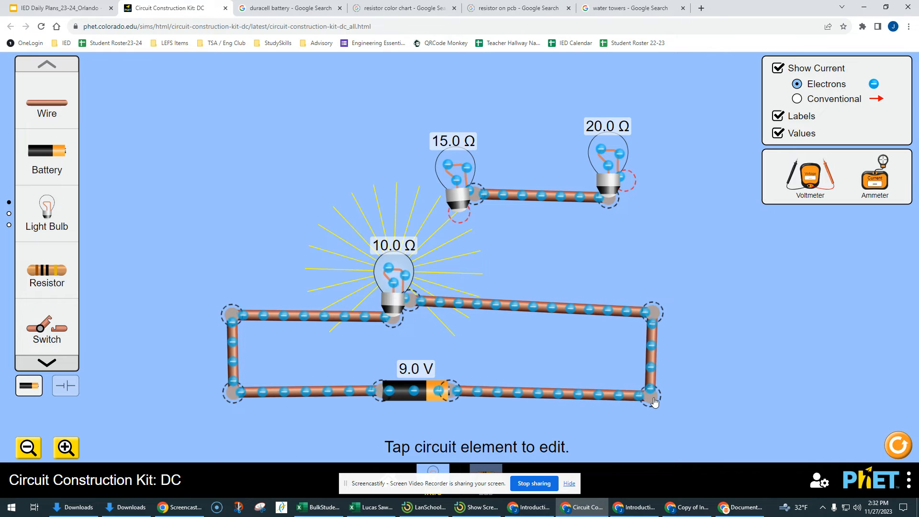
left_click_drag(656, 319, 651, 317)
left_click(694, 309)
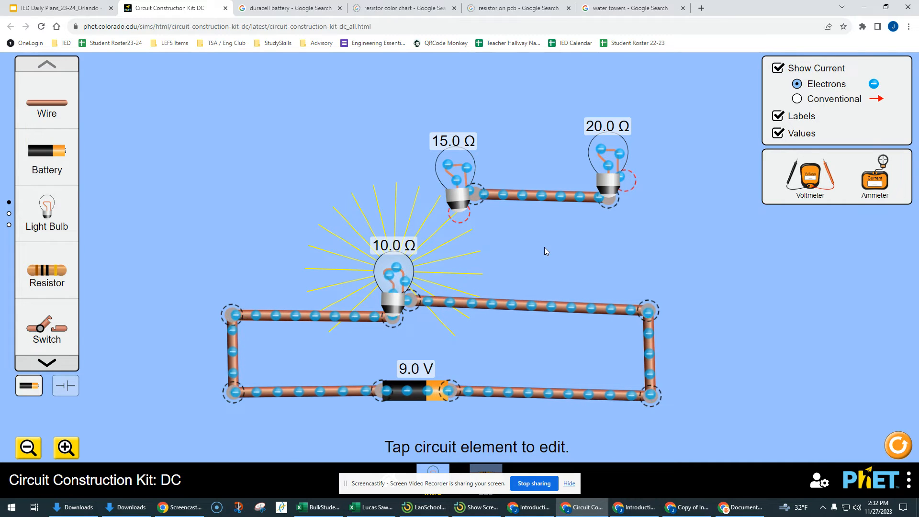
Step: Disconnect the 20 Ω bulb from the wire that joins it to the 15 Ω bulb
left_click(476, 195)
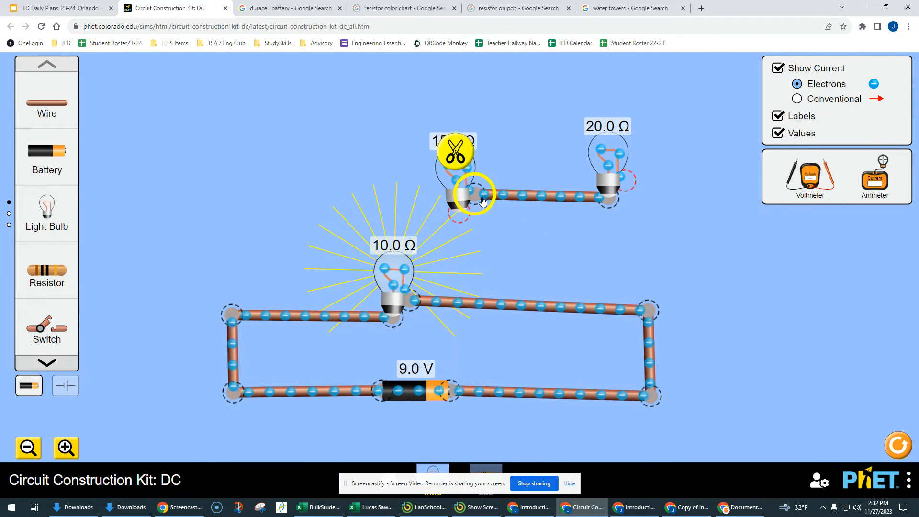
left_click(614, 255)
left_click(616, 205)
left_click(624, 237)
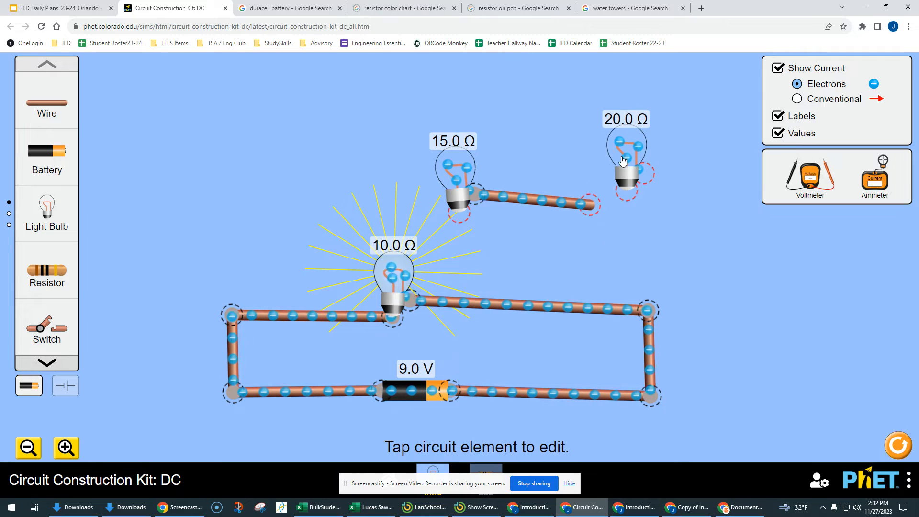
Step: Place the 15 Ω bulb directly above the 10 Ω bulb with its wire stretched rightward, and park the 20 Ω bulb above them
left_click_drag(608, 158, 648, 93)
left_click_drag(454, 202, 392, 192)
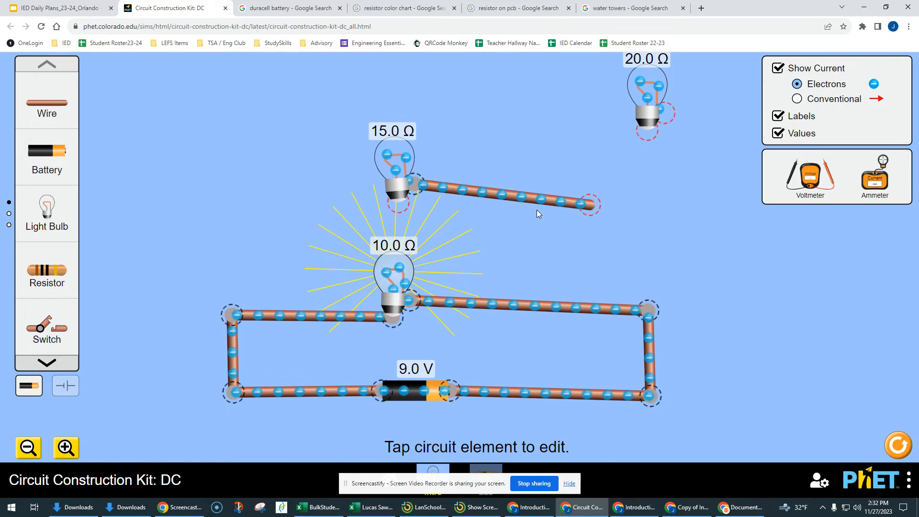
left_click_drag(590, 205, 631, 192)
left_click_drag(647, 91, 482, 90)
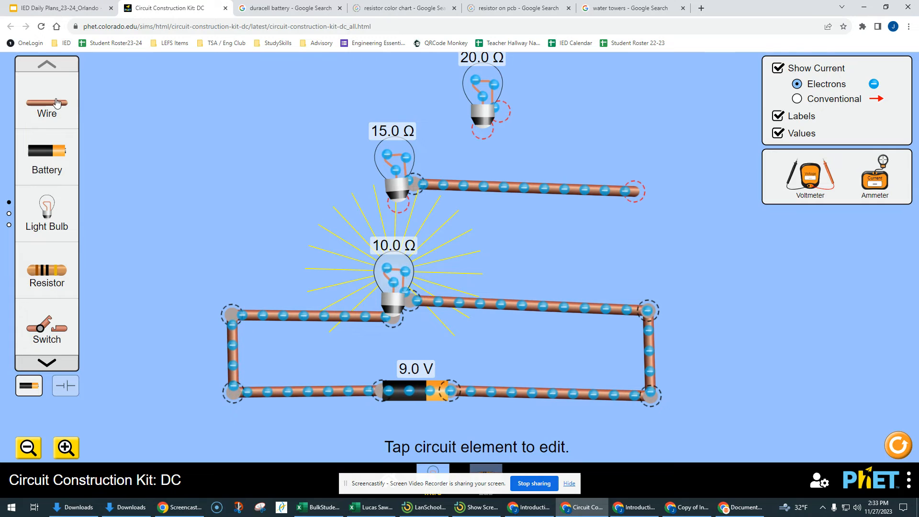
Step: Add wires from the loop's upper left and right corners to connect the 15 Ω bulb in parallel with the 10 Ω bulb
left_click_drag(204, 260, 224, 300)
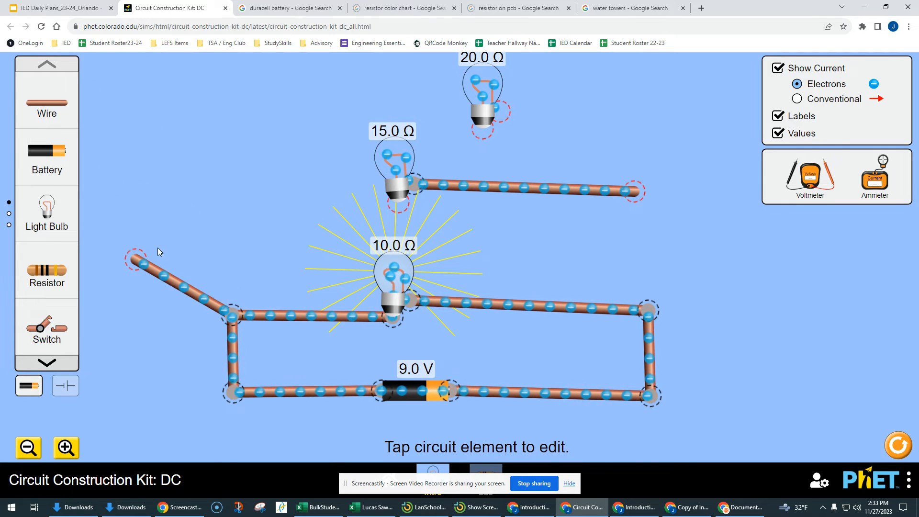
left_click_drag(136, 259, 152, 248)
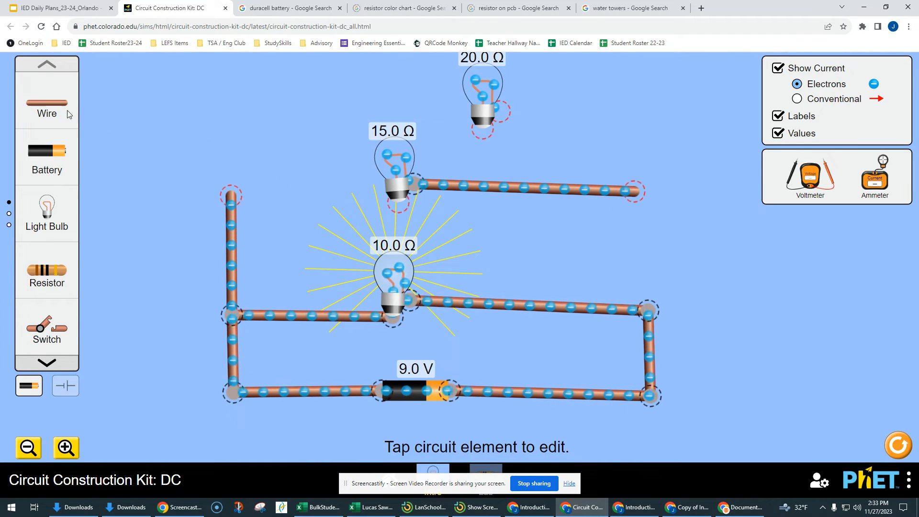
left_click_drag(47, 103, 396, 206)
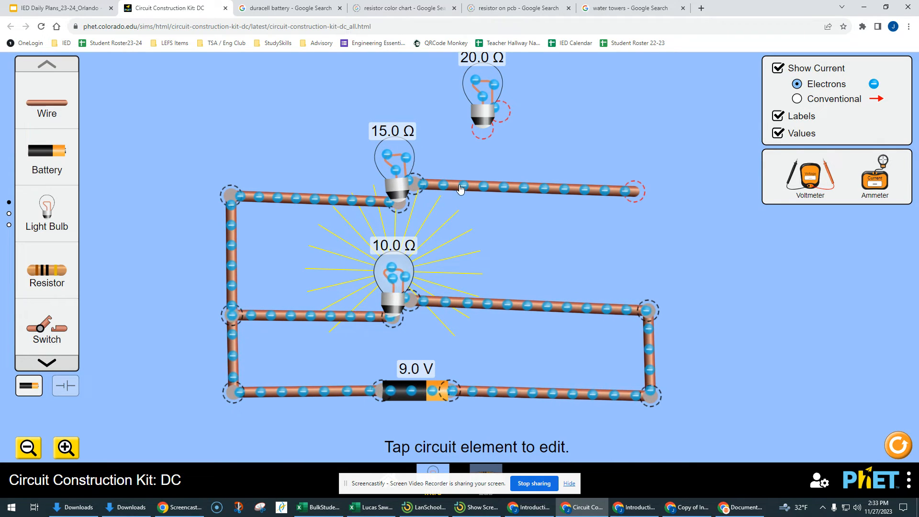
left_click_drag(67, 110, 683, 207)
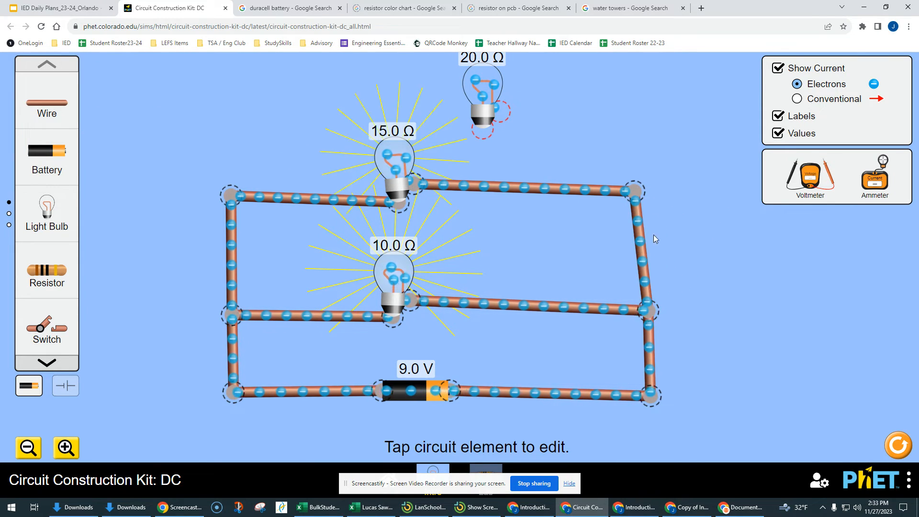
left_click(641, 319)
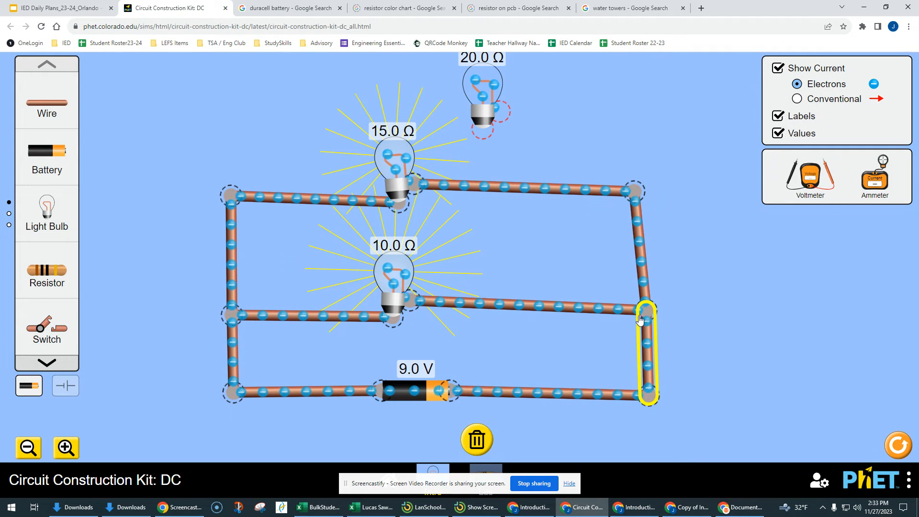
left_click(693, 321)
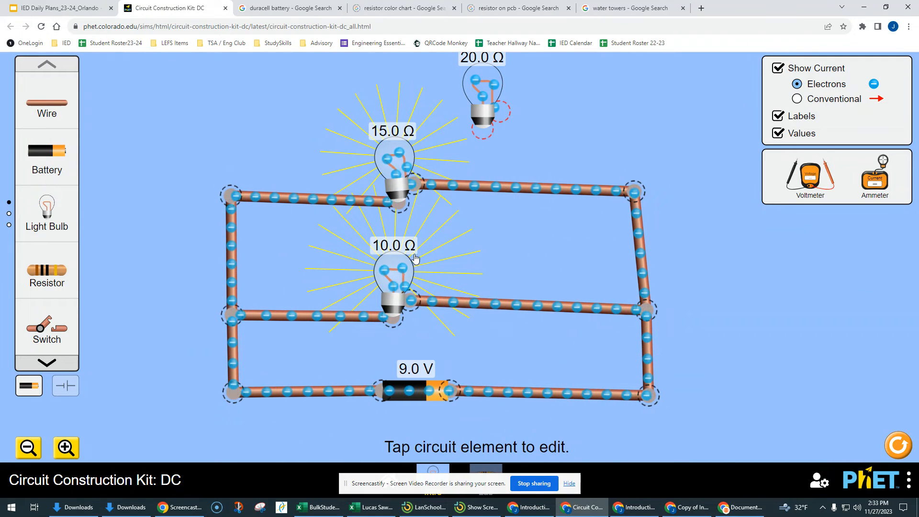
Step: Test each parallel branch by disconnecting and reconnecting the right-hand wire of the 10 Ω bulb, and likewise for the 15 Ω bulb
left_click(417, 303)
left_click(395, 261)
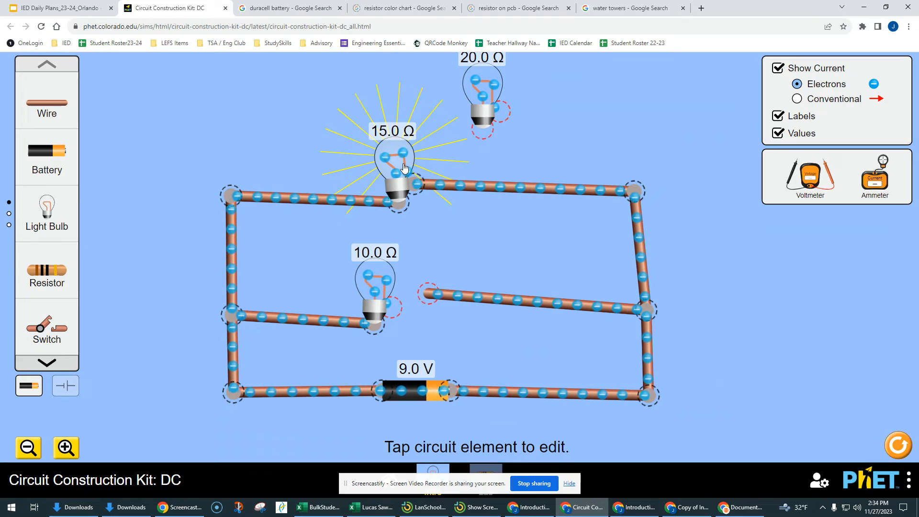
left_click_drag(430, 302, 394, 304)
left_click_drag(389, 265, 397, 257)
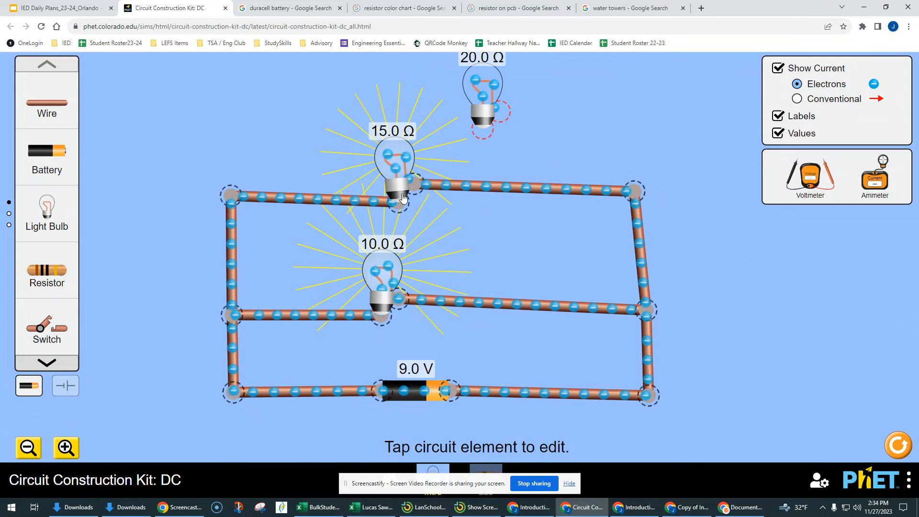
left_click(394, 143)
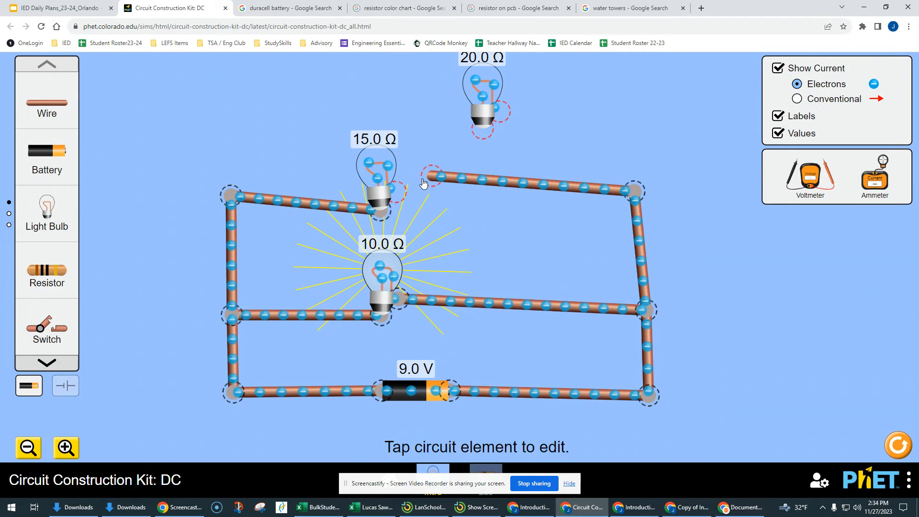
left_click_drag(436, 181, 412, 190)
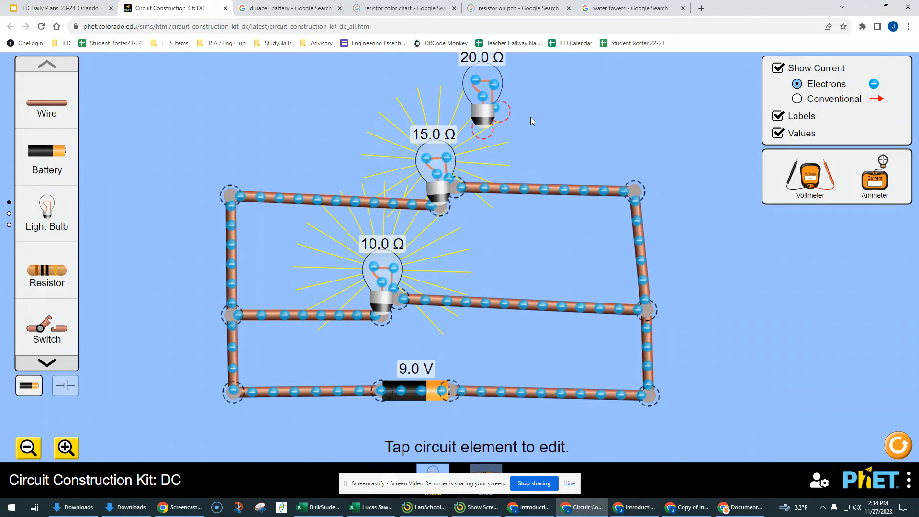
Step: Connect the 20 Ω bulb as a third parallel branch above the 15 Ω bulb, adding wires from both upper corners
left_click_drag(491, 114, 352, 93)
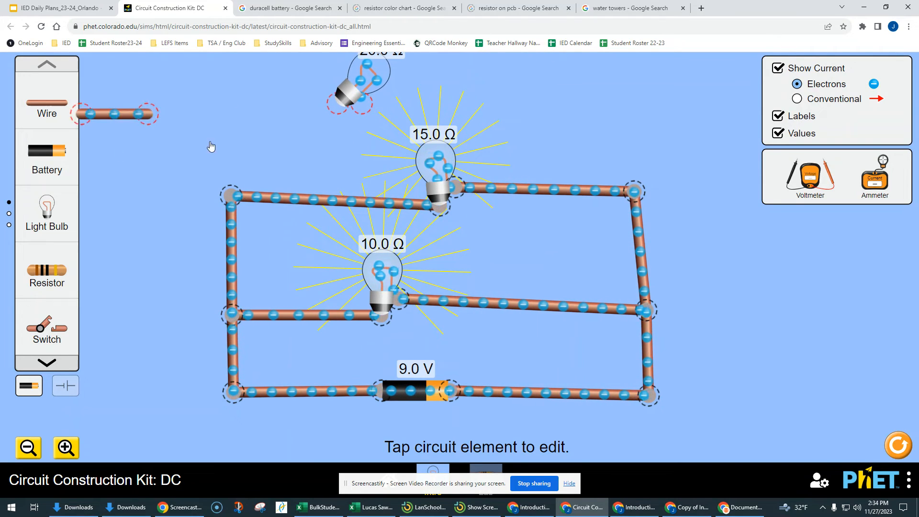
left_click_drag(210, 146, 218, 126)
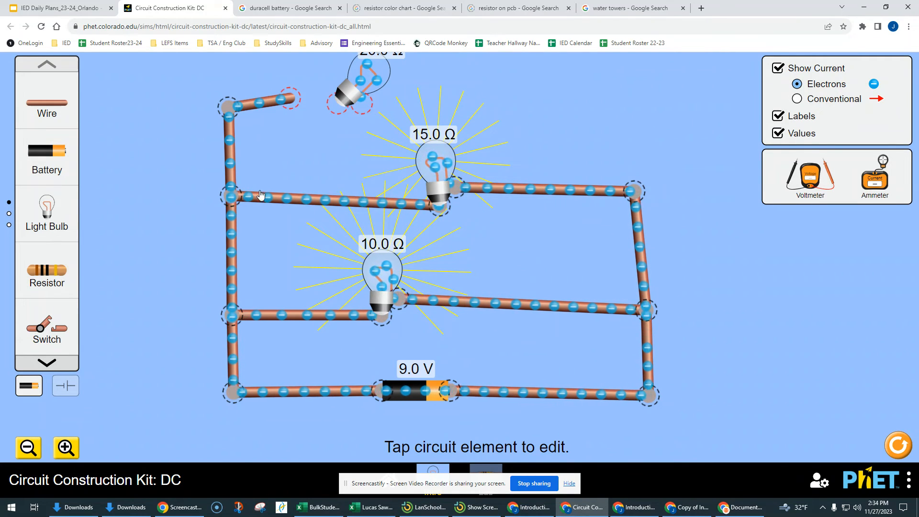
left_click_drag(290, 98, 337, 103)
left_click_drag(49, 109, 527, 107)
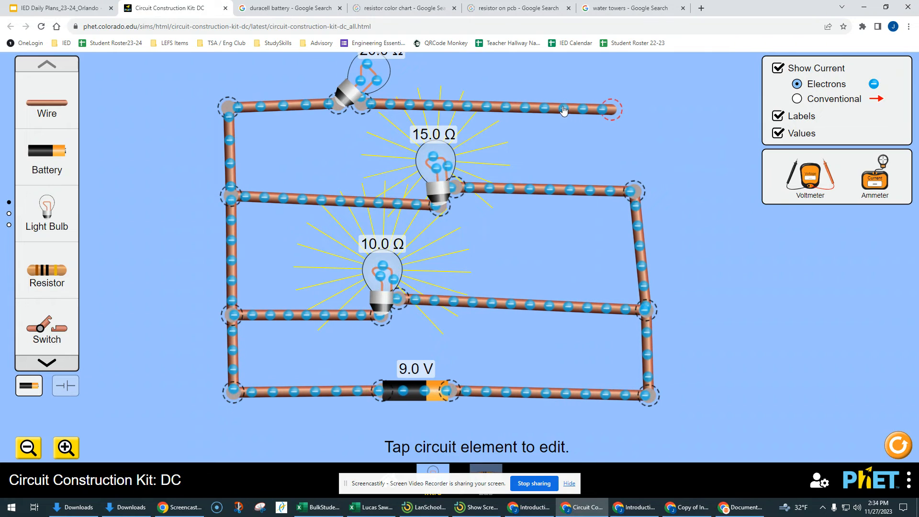
left_click_drag(47, 106, 636, 191)
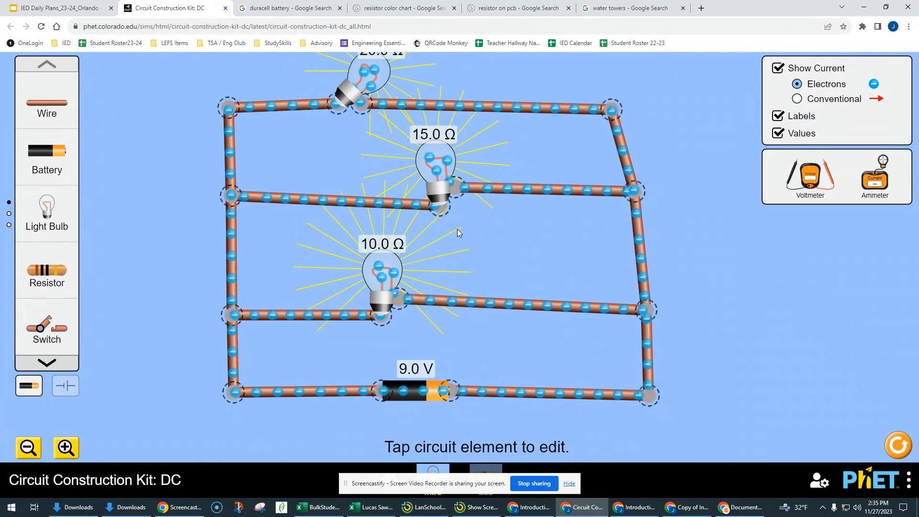
Step: Level the 20 Ω bulb's branch by moving its right corner outward and lowering the bulb slightly
left_click_drag(612, 110, 624, 110)
left_click_drag(343, 100, 343, 108)
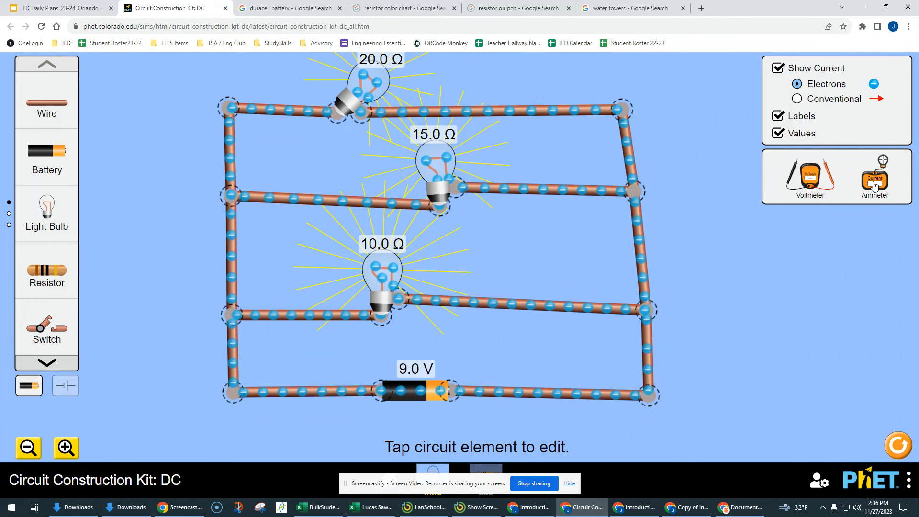
Step: Add an ammeter with its probe on the wire left of the battery and its display just above the wire right of the battery
left_click_drag(876, 177, 784, 383)
left_click_drag(809, 337, 340, 417)
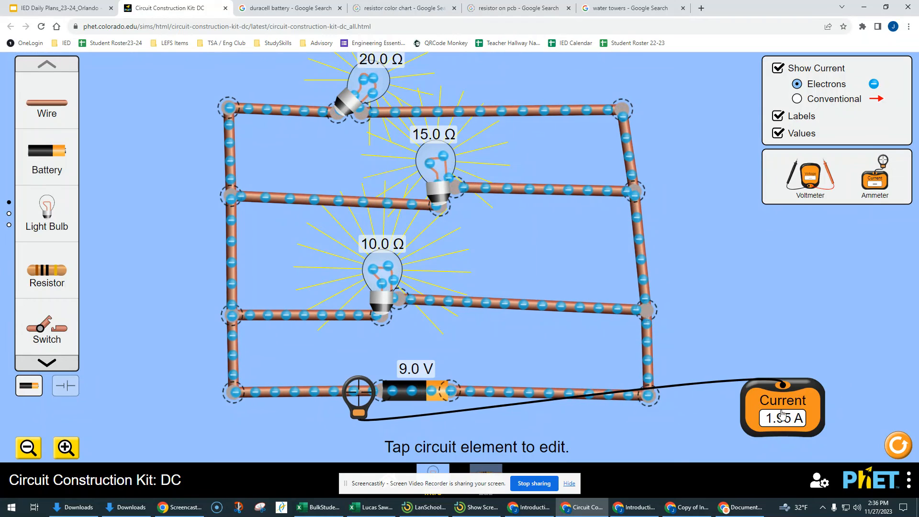
left_click_drag(793, 413, 547, 363)
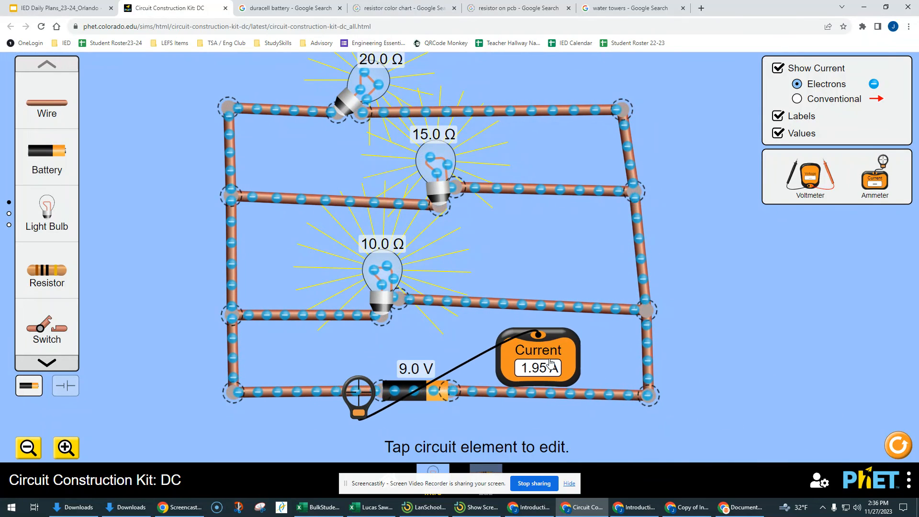
Step: Measure the current along the circuit's left side before and after each junction, and in the 15 Ω and 10 Ω bulb branches
left_click_drag(355, 390, 240, 333)
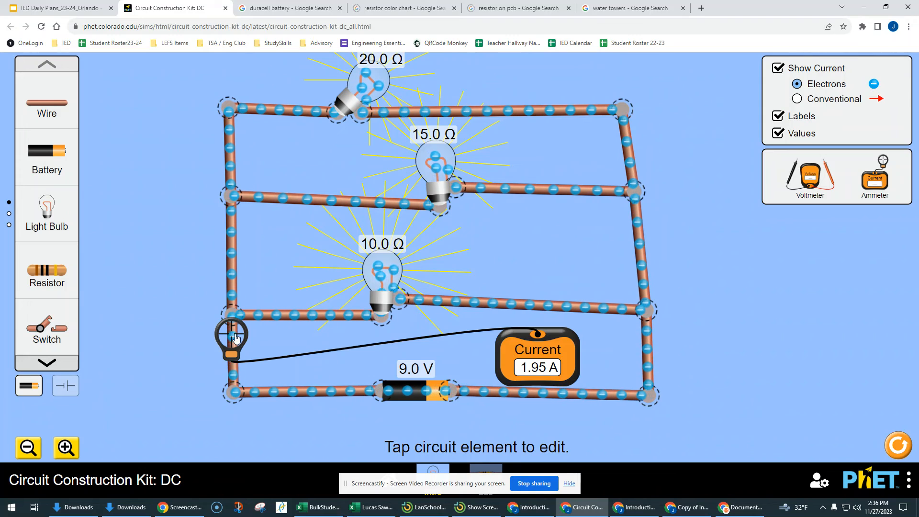
left_click_drag(235, 338, 235, 332)
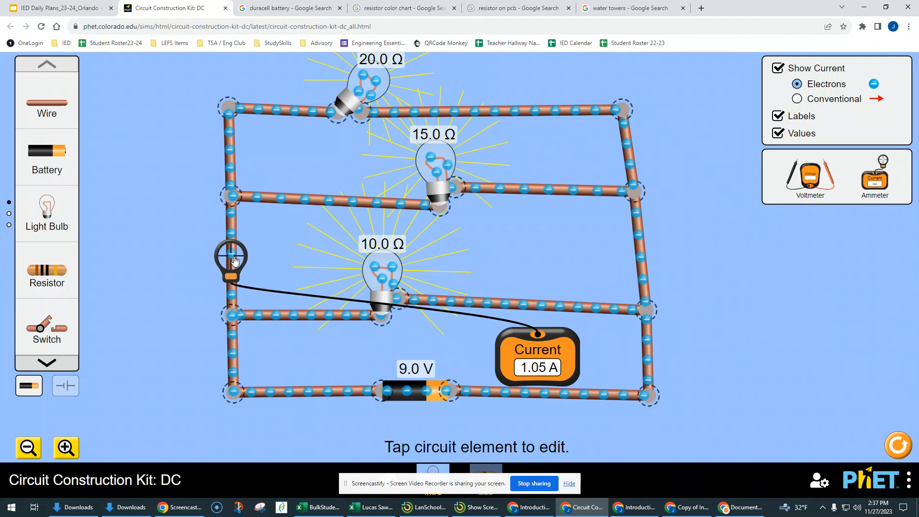
left_click_drag(234, 248, 261, 208)
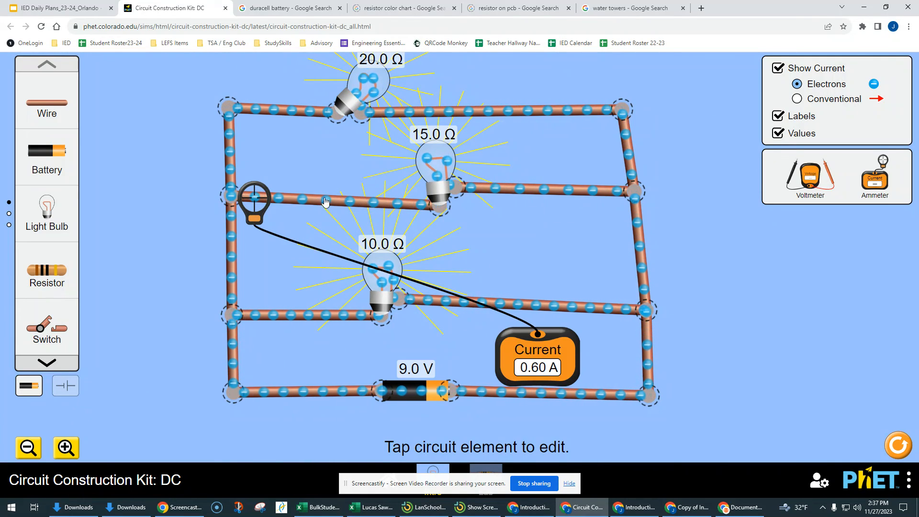
left_click_drag(256, 201, 236, 222)
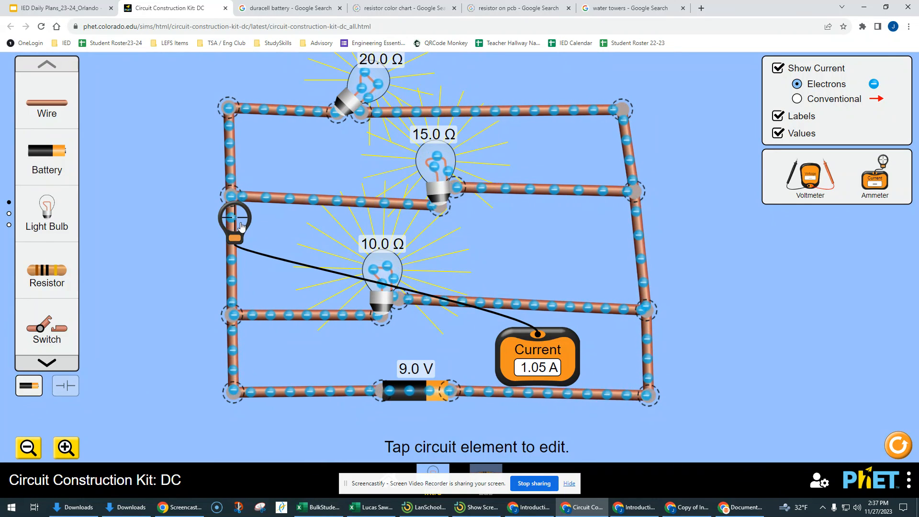
left_click_drag(242, 227, 236, 184)
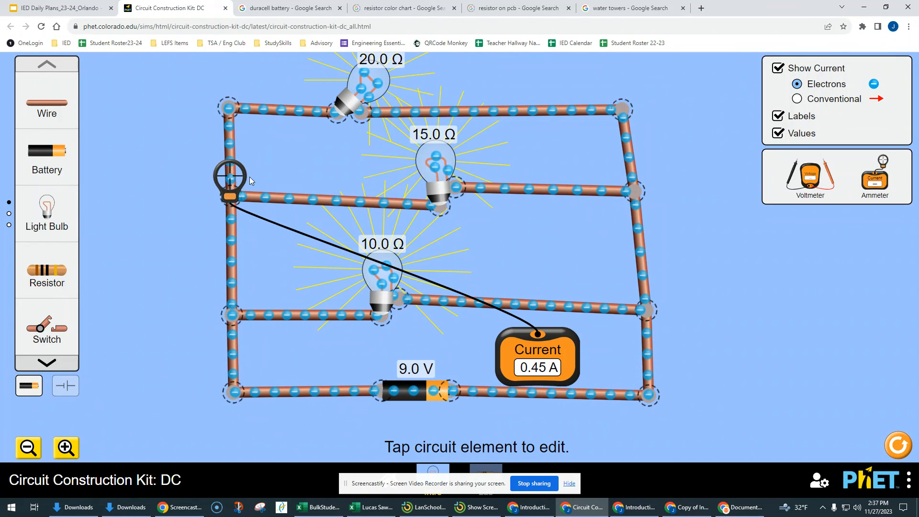
left_click_drag(236, 181, 269, 269)
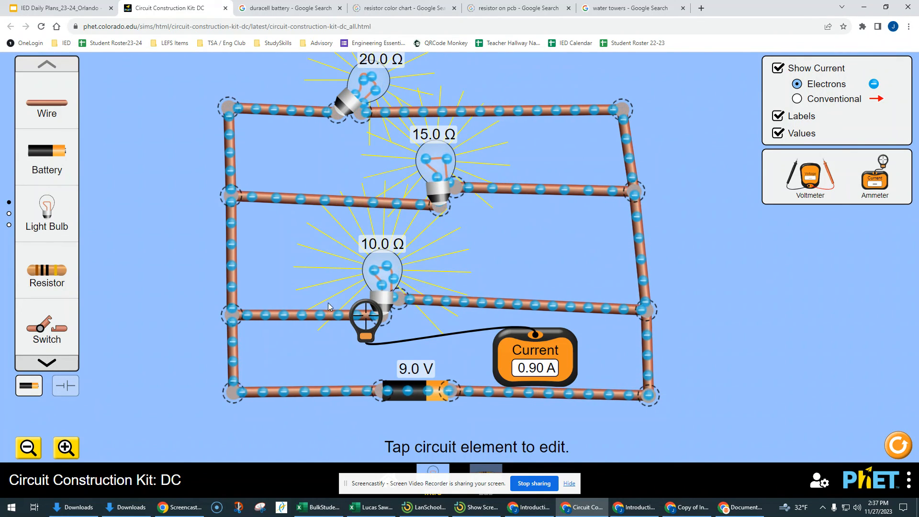
Step: Inspect the resistance settings of the 10 Ω bulb and the 15 Ω bulb
left_click_drag(383, 282, 387, 285)
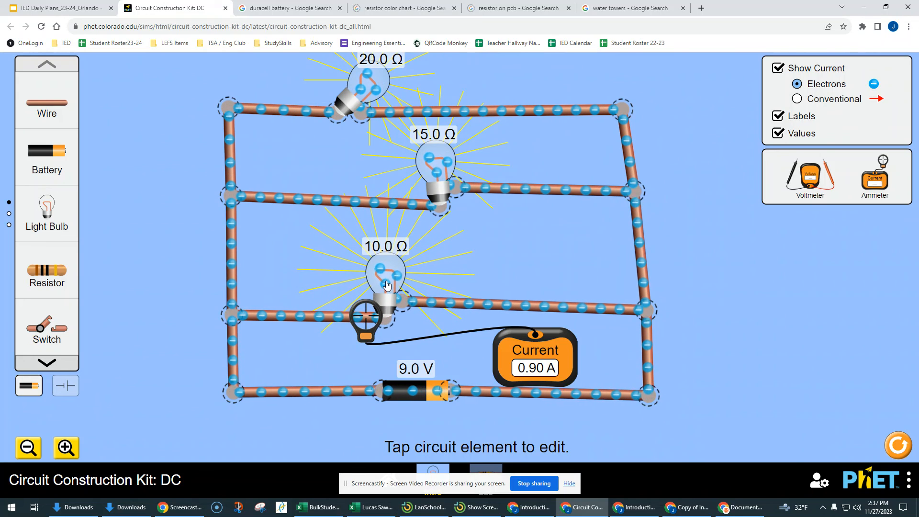
left_click(387, 285)
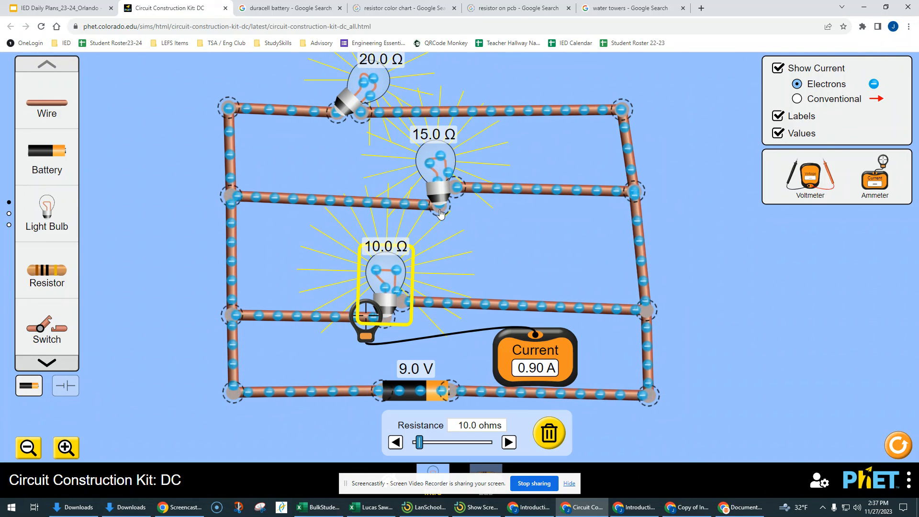
left_click(444, 165)
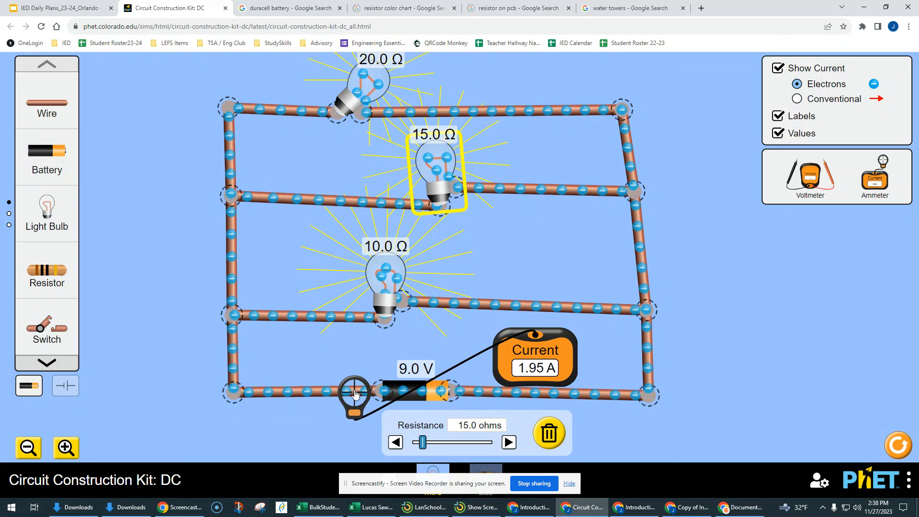
Step: Measure the current in the wire left of the battery and on the circuit's right side between the 15 Ω and 10 Ω branches
left_click_drag(355, 394, 338, 397)
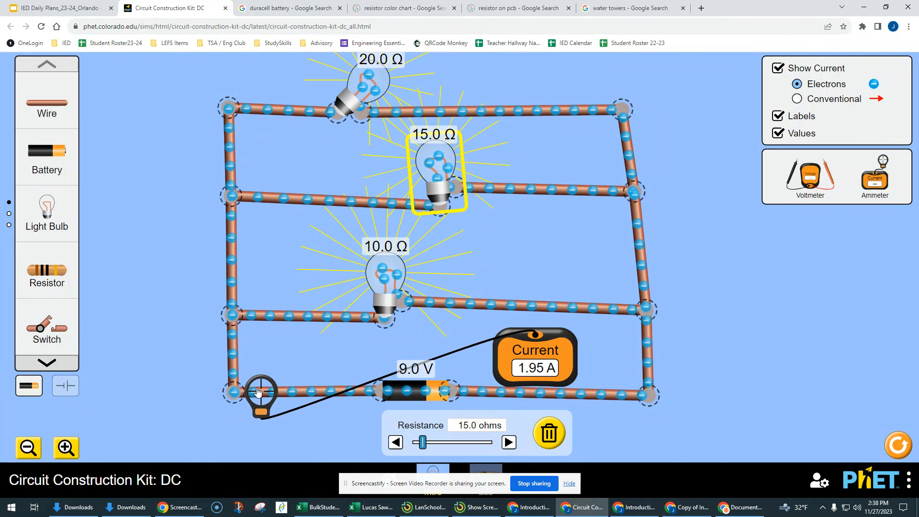
left_click_drag(258, 393, 636, 198)
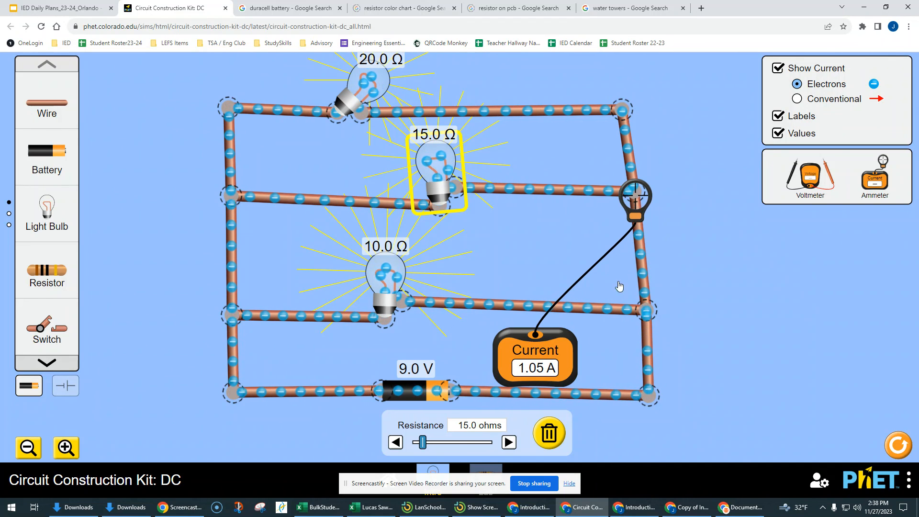
left_click_drag(636, 197, 643, 274)
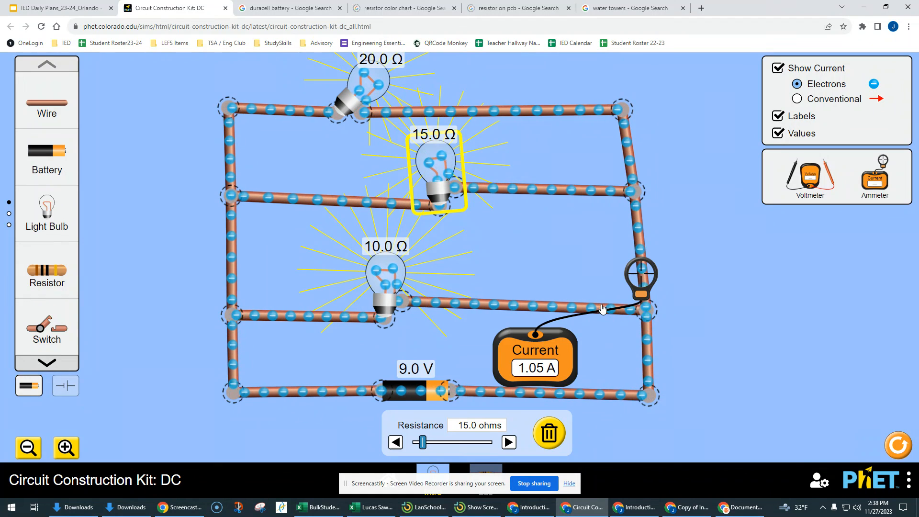
left_click_drag(639, 281, 464, 382)
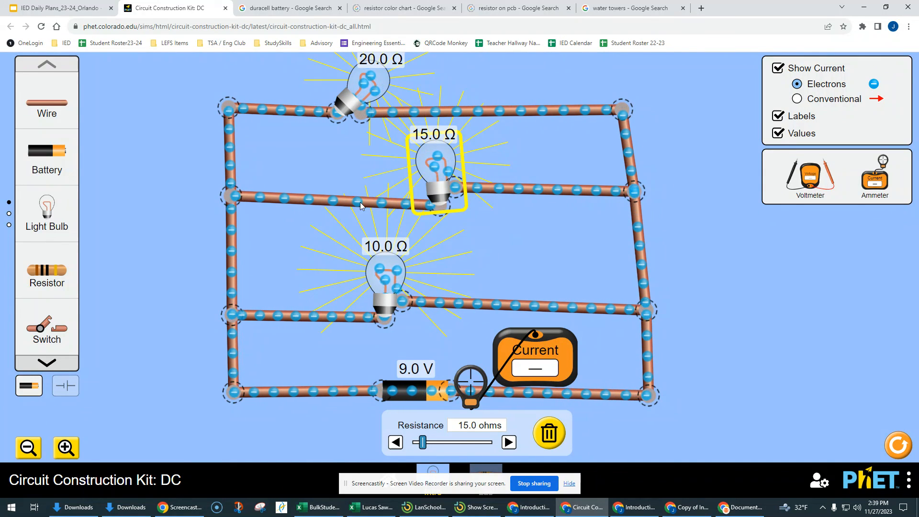
left_click(47, 364)
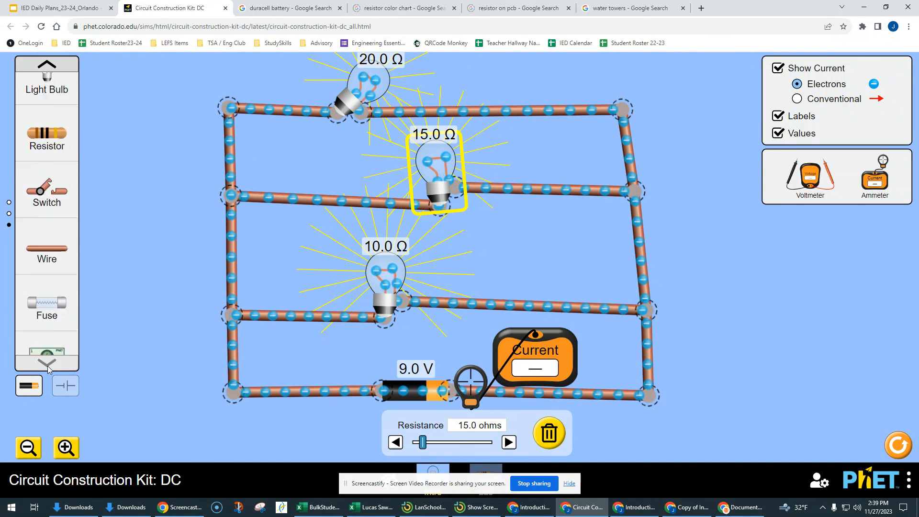
left_click(47, 364)
left_click(47, 70)
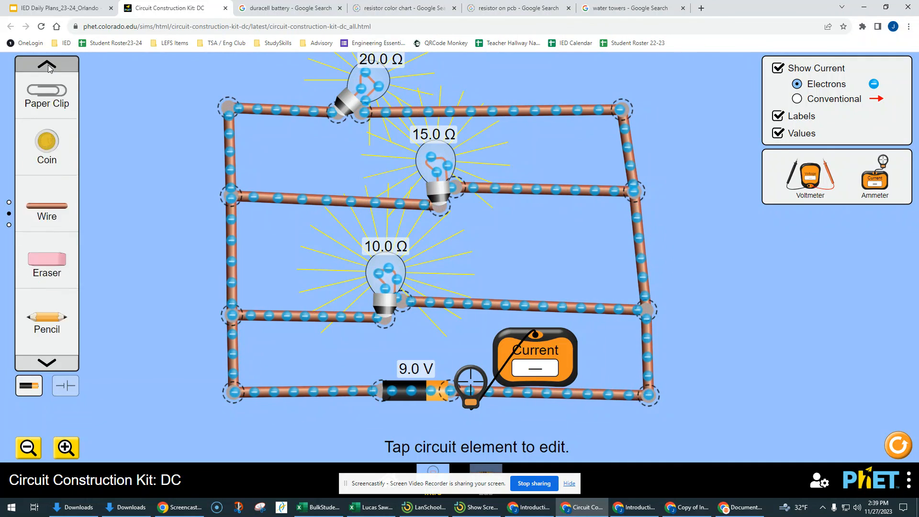
left_click(47, 68)
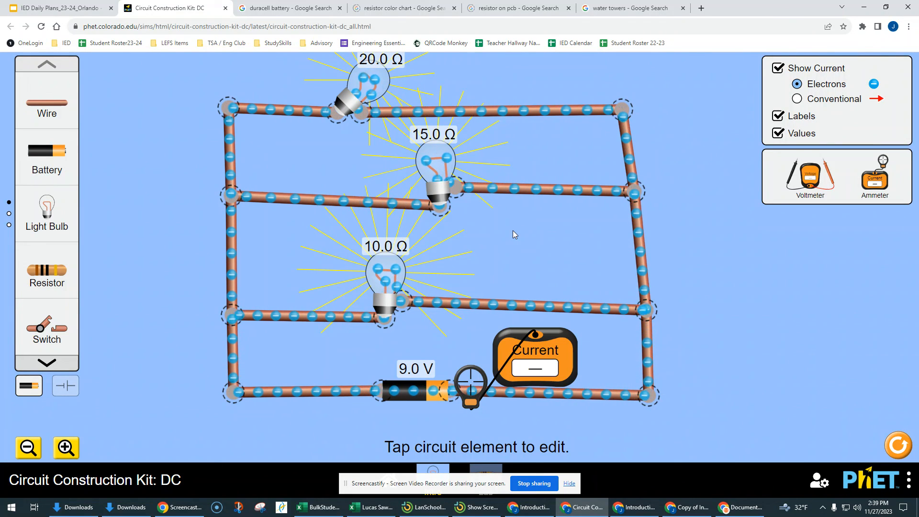
Step: Move the ammeter and its probe off the circuit to the empty area right of it
left_click_drag(547, 365, 840, 276)
left_click_drag(484, 386, 768, 241)
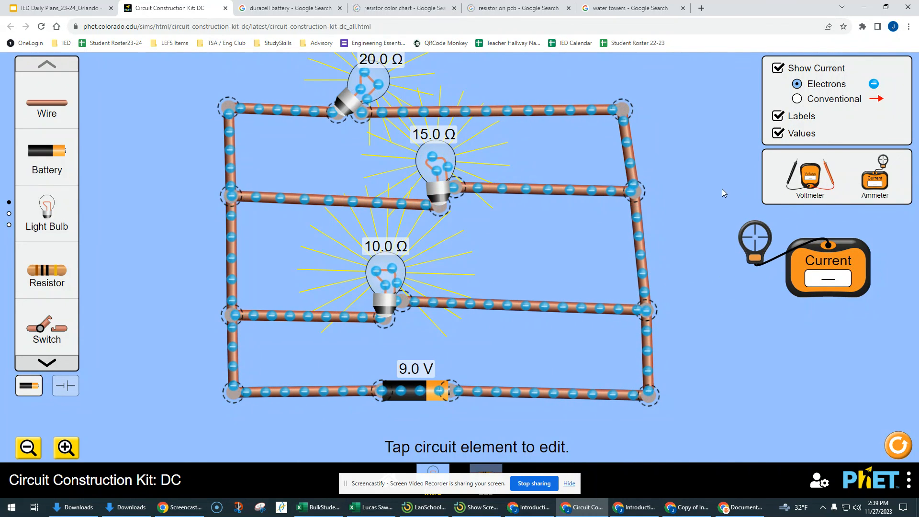